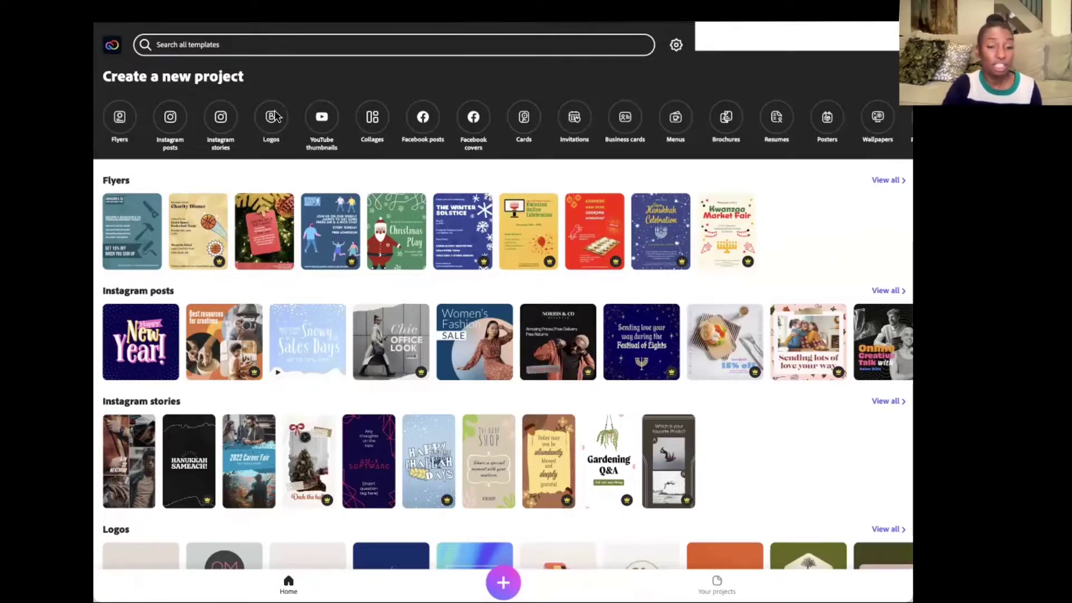
- Show every flyer template, grouped into Advertisements, Events, Sales and School categories
click(888, 180)
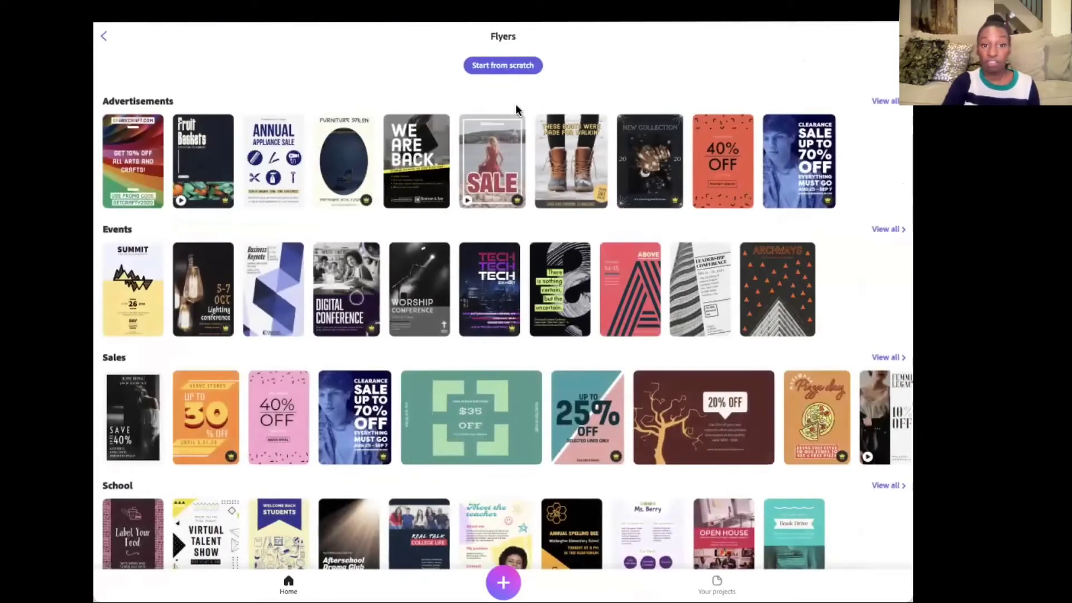
- Return to the home screen and search templates for 'adopt don't shop'
click(105, 36)
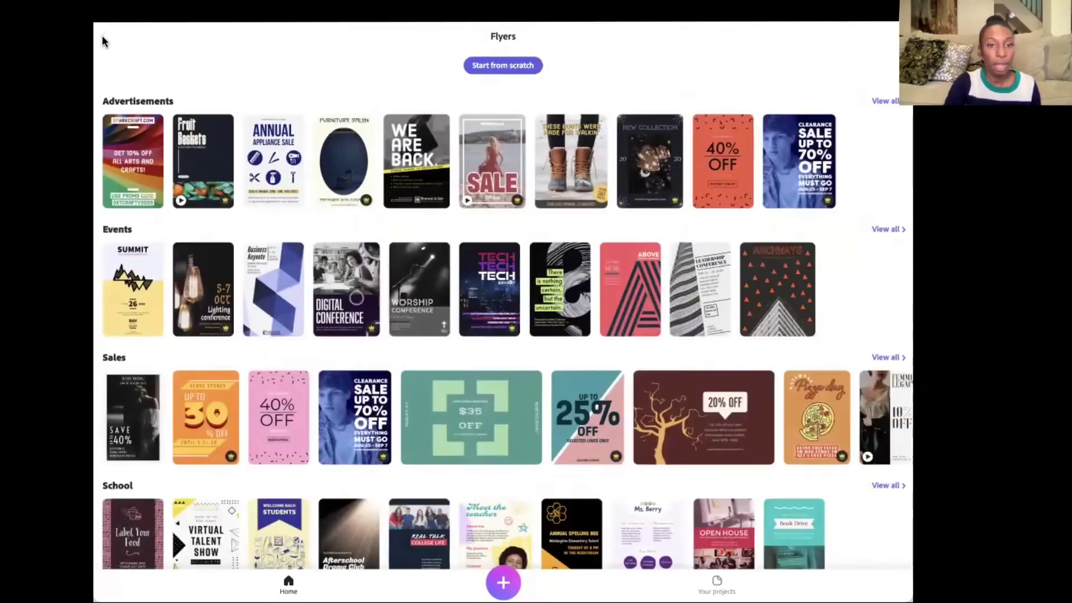
click(102, 40)
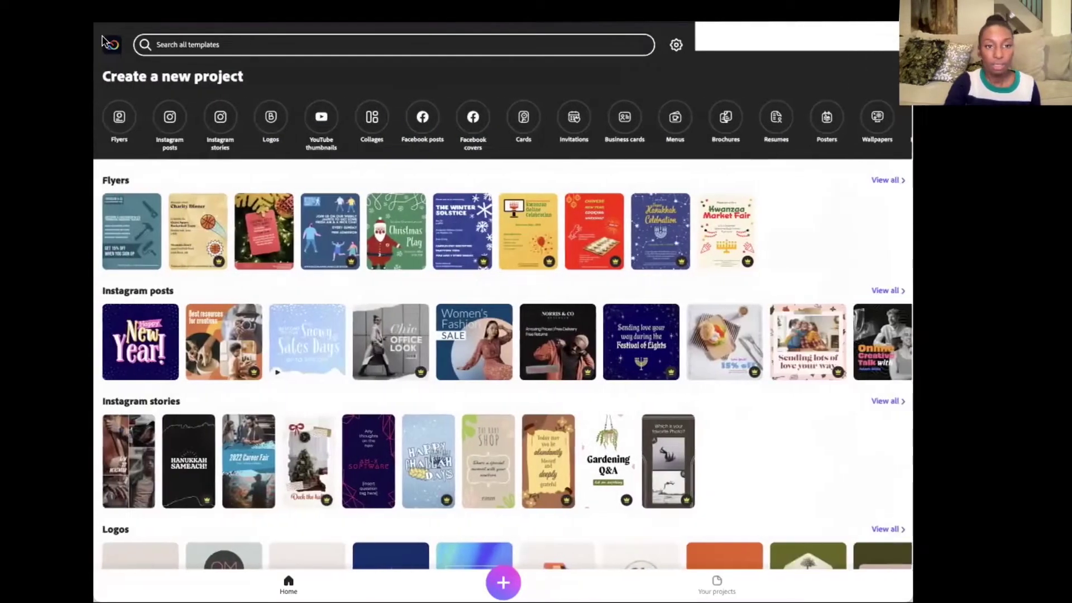
click(285, 43)
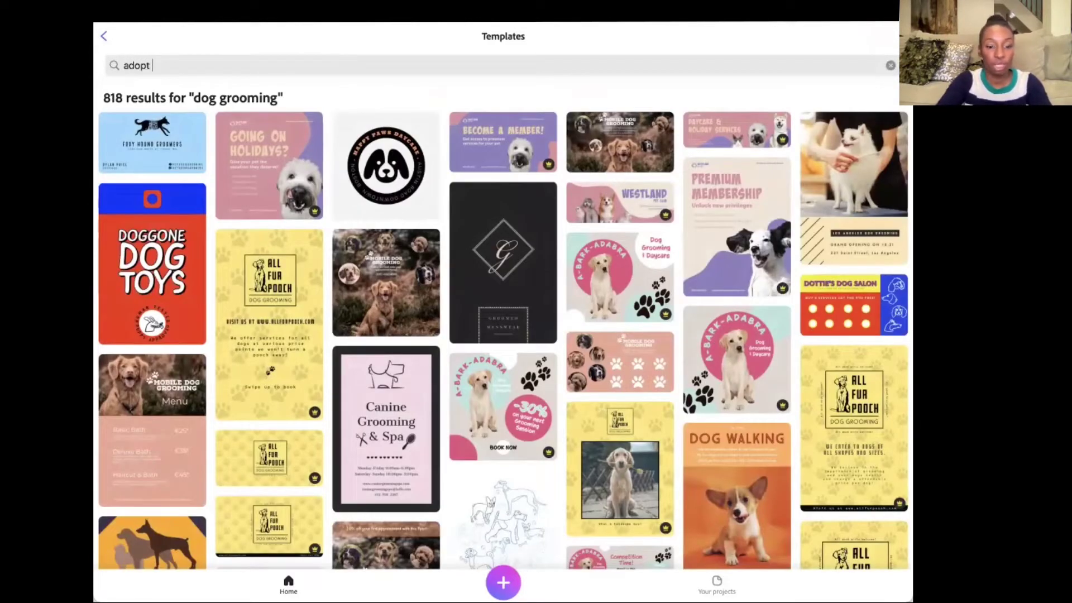
text(on)
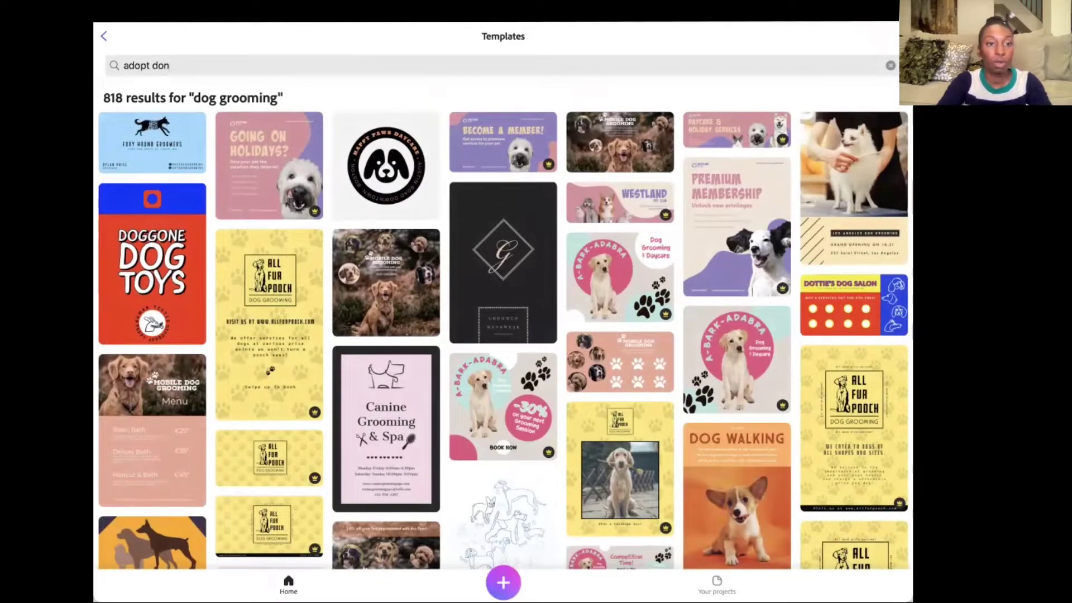
text('t shop)
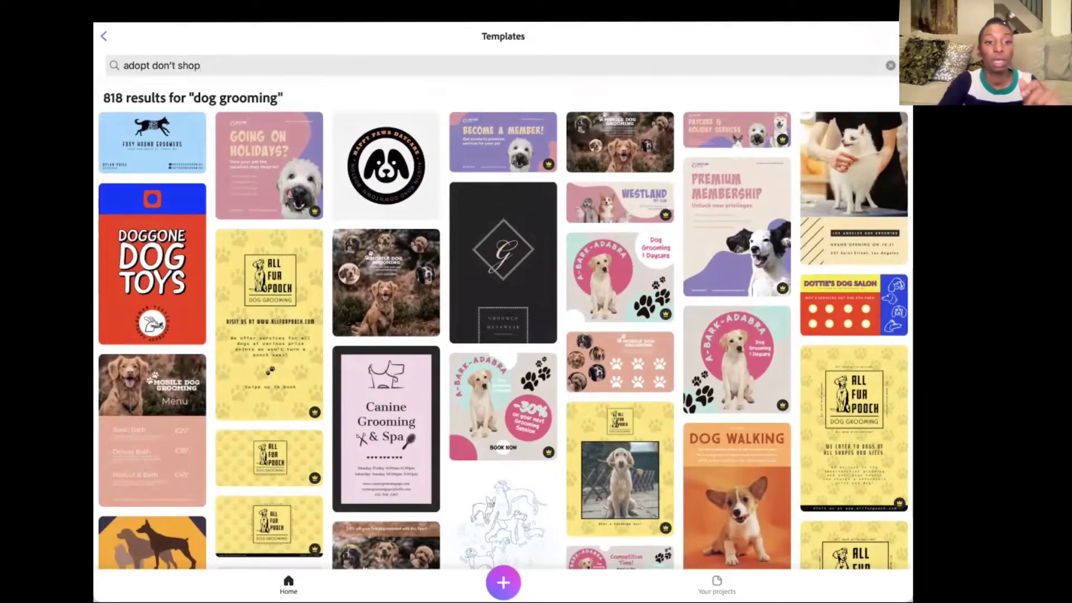
key(Return)
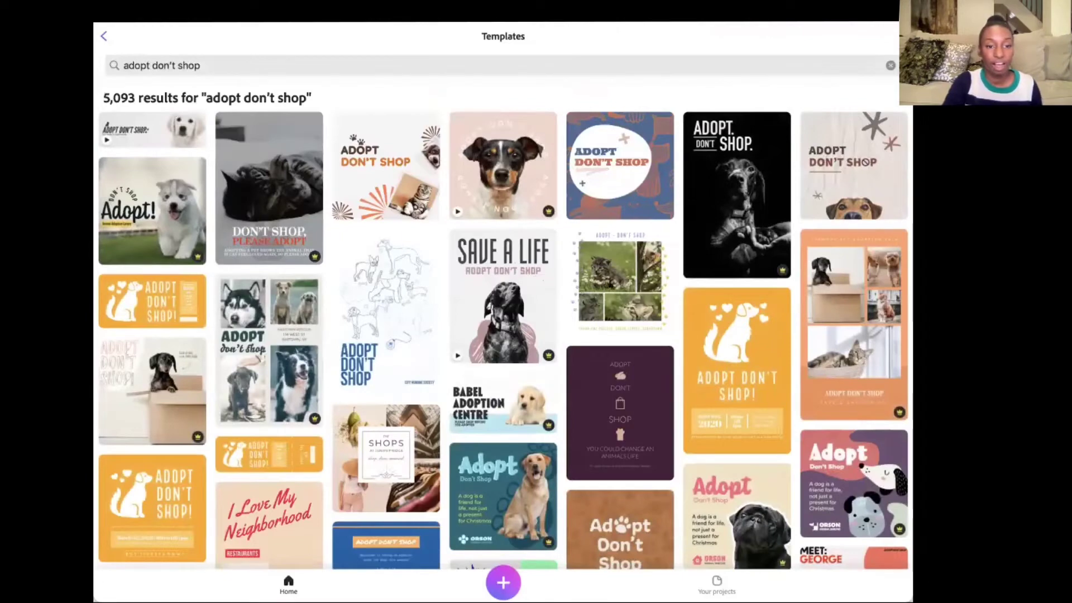
- Open the dog portrait template in the editor and select its curved ADOPT DON'T SHOP text
click(514, 156)
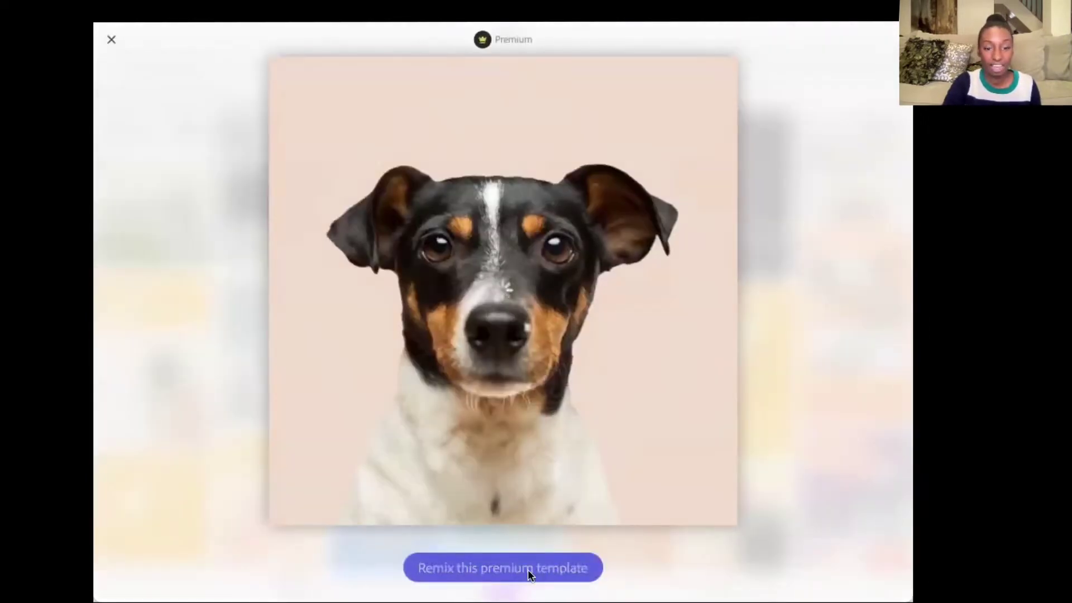
click(530, 569)
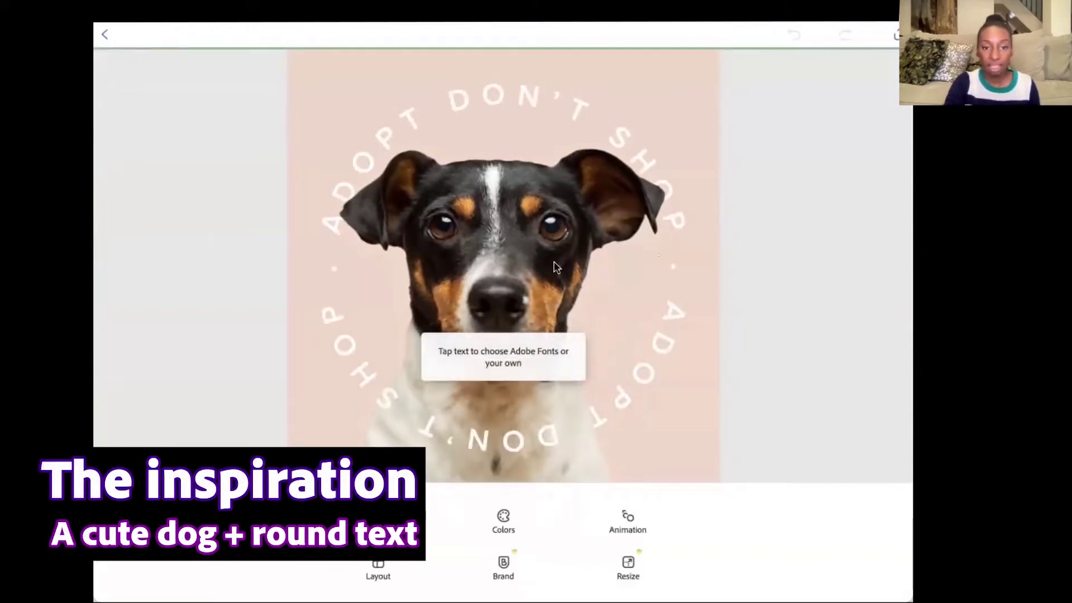
click(663, 371)
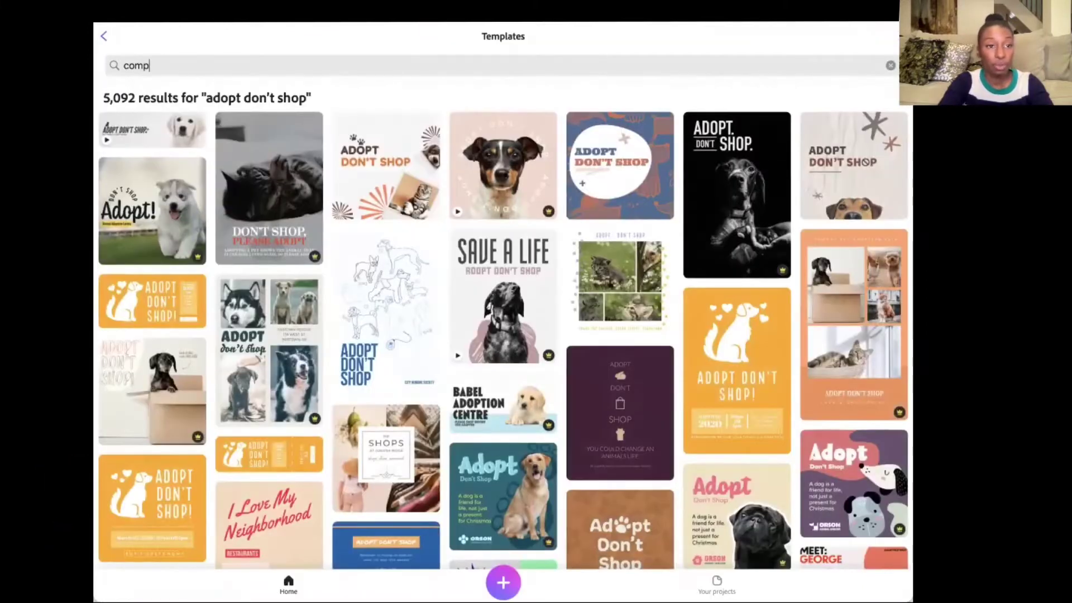
- Search for 'compliment' and remix the Take and Share a Compliment tear-off template
text(ent)
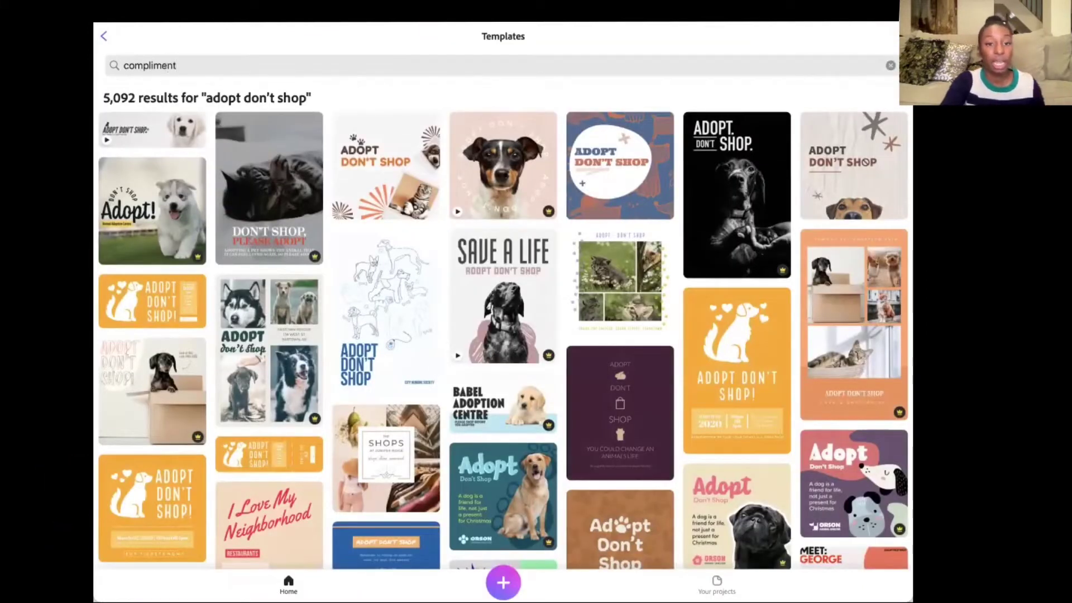
key(Return)
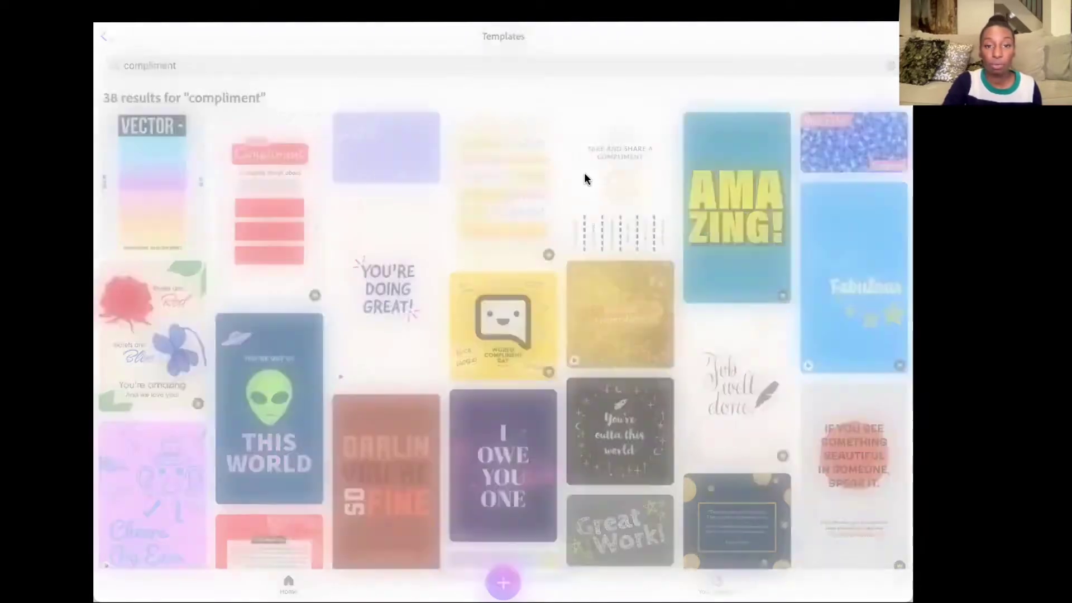
click(584, 173)
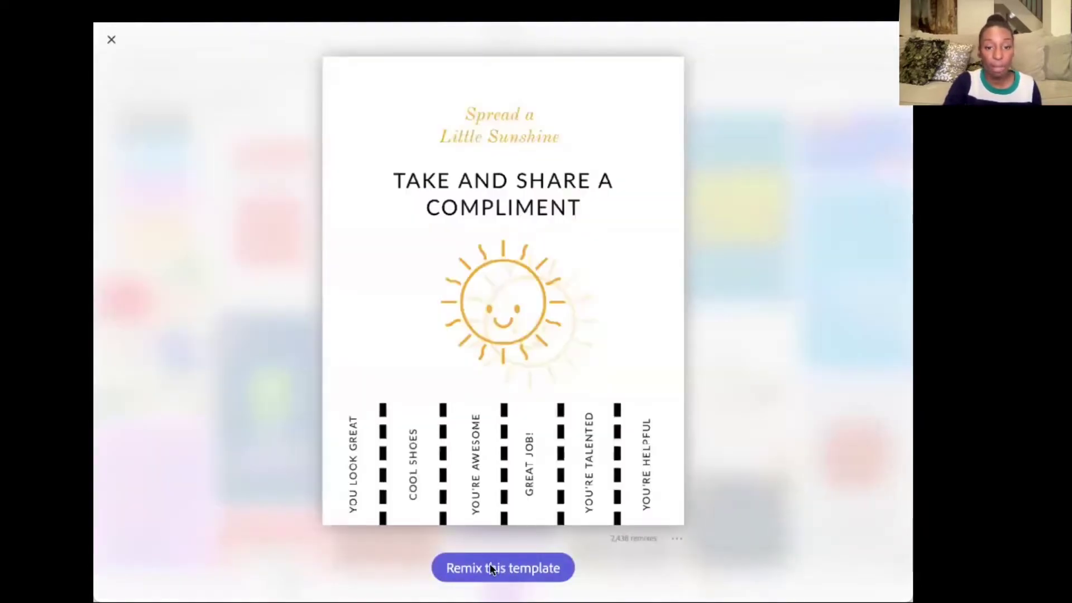
click(490, 566)
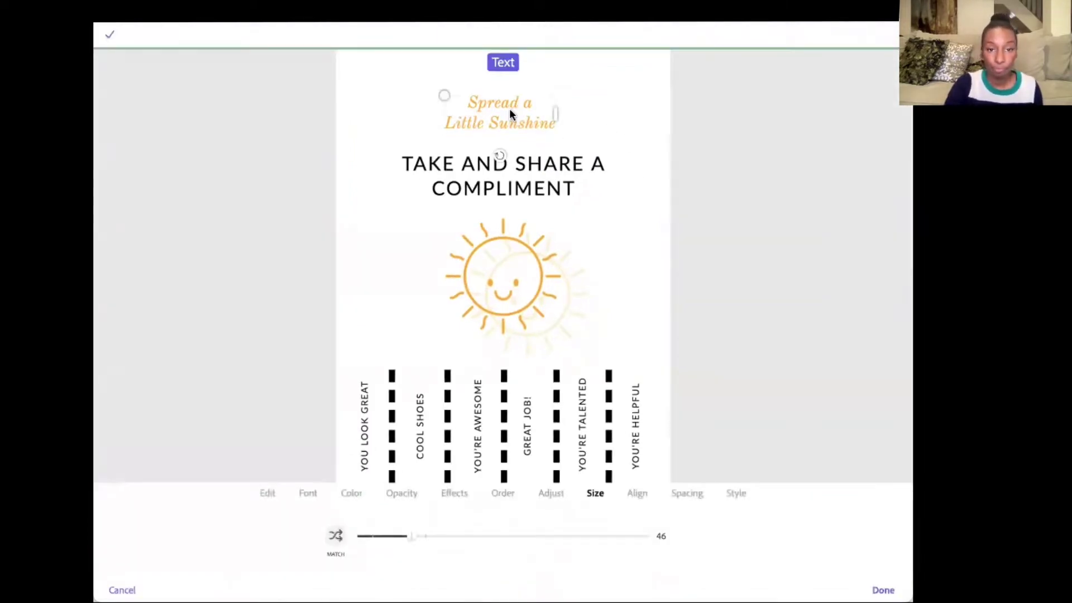
- Delete the sun illustration from the flyer
click(505, 260)
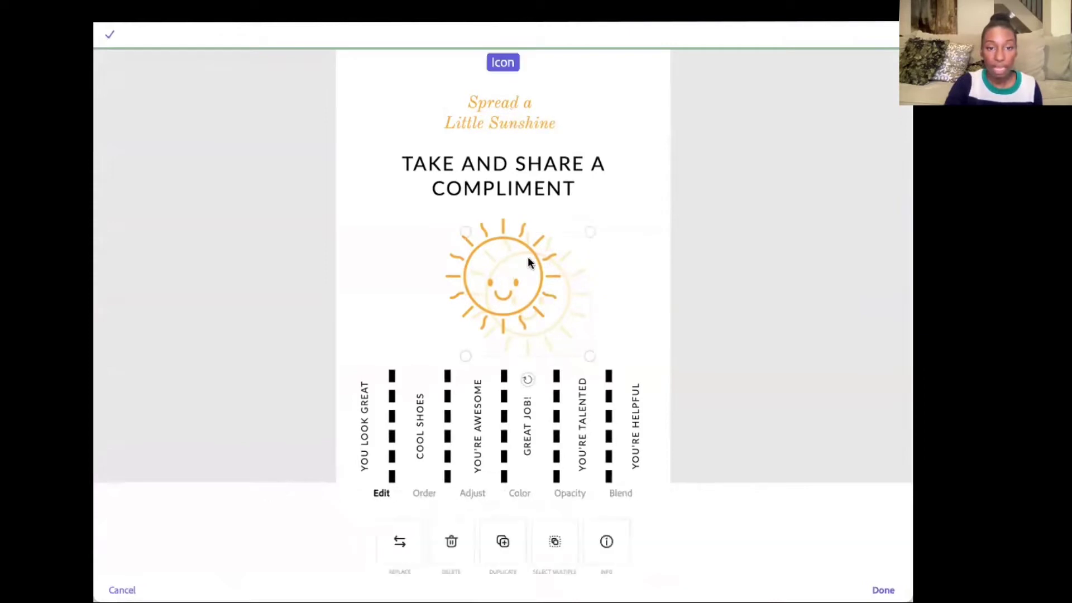
click(531, 299)
click(525, 309)
click(547, 278)
click(571, 280)
click(451, 541)
- Replace the heading text with Courtney's and DOG GROOMING, moving DOG GROOMING up beneath the name
click(486, 199)
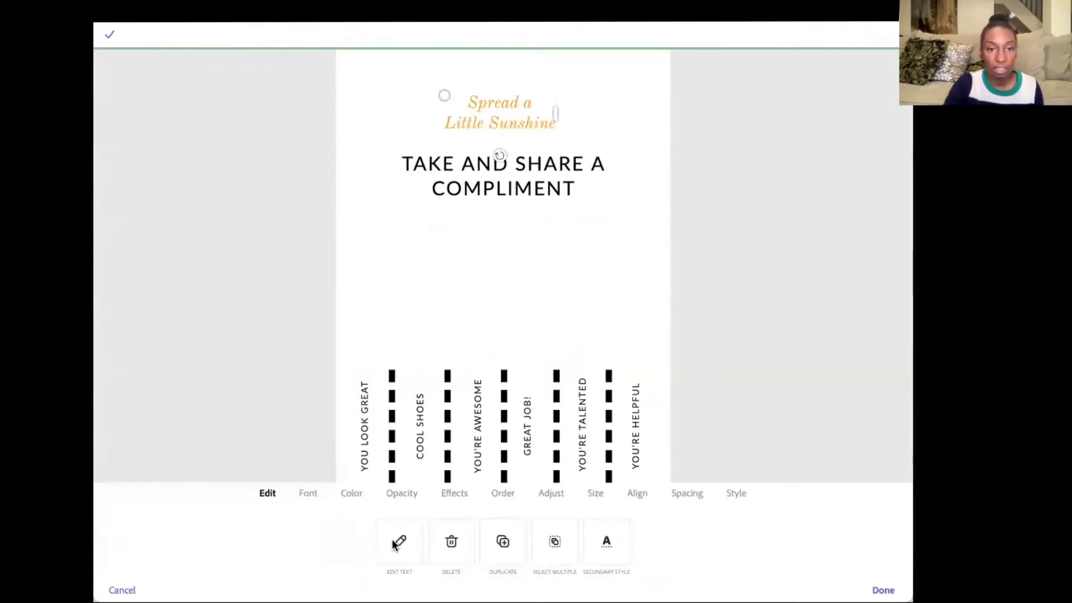
click(504, 105)
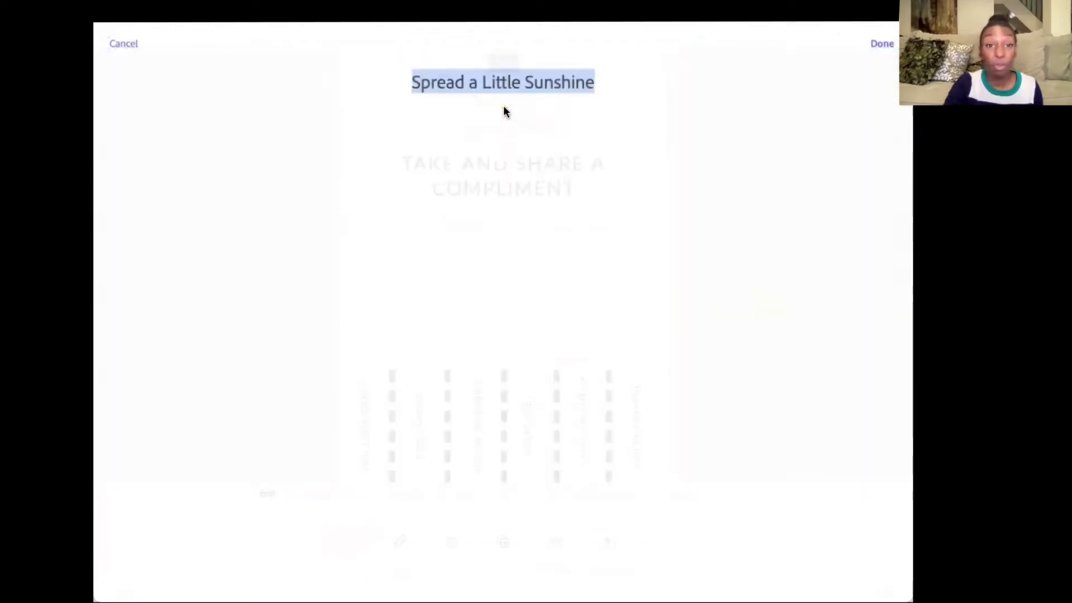
text(Courtney's)
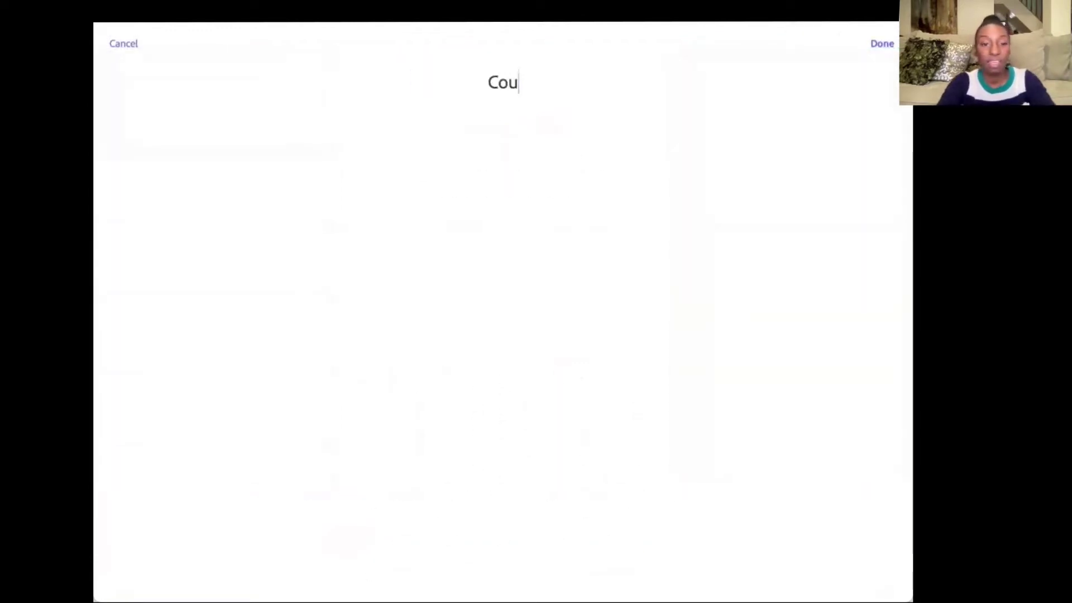
key(ctrl+a)
text(DOG GROOMING)
key(Return)
key(BackSpace)
click(878, 43)
drag(502, 163, 503, 119)
click(502, 98)
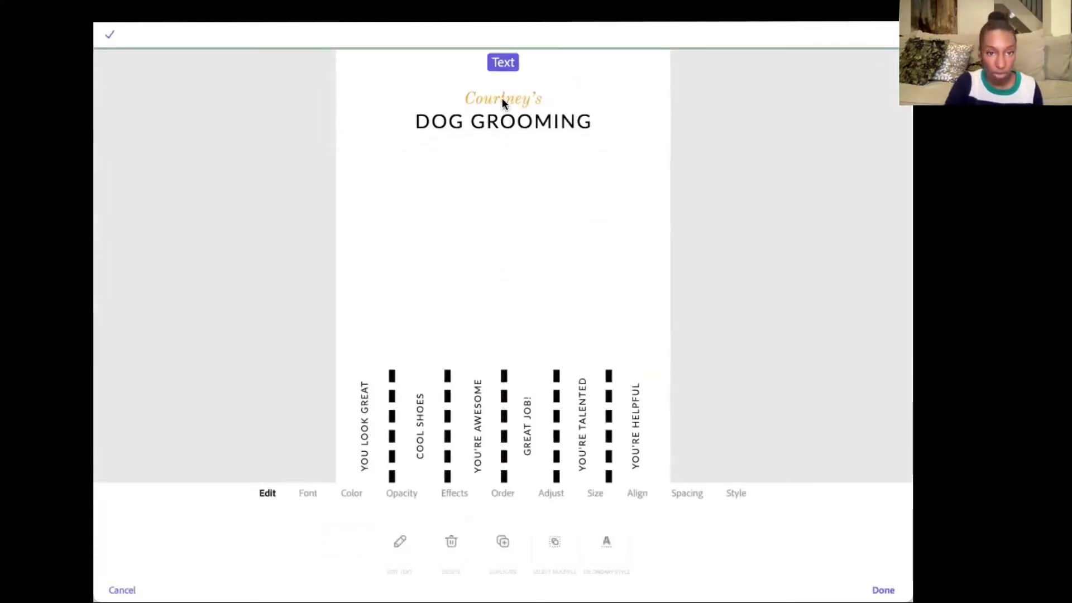
- Set Courtney's in the Wanderlust font, enlarge it and recentre it
click(310, 495)
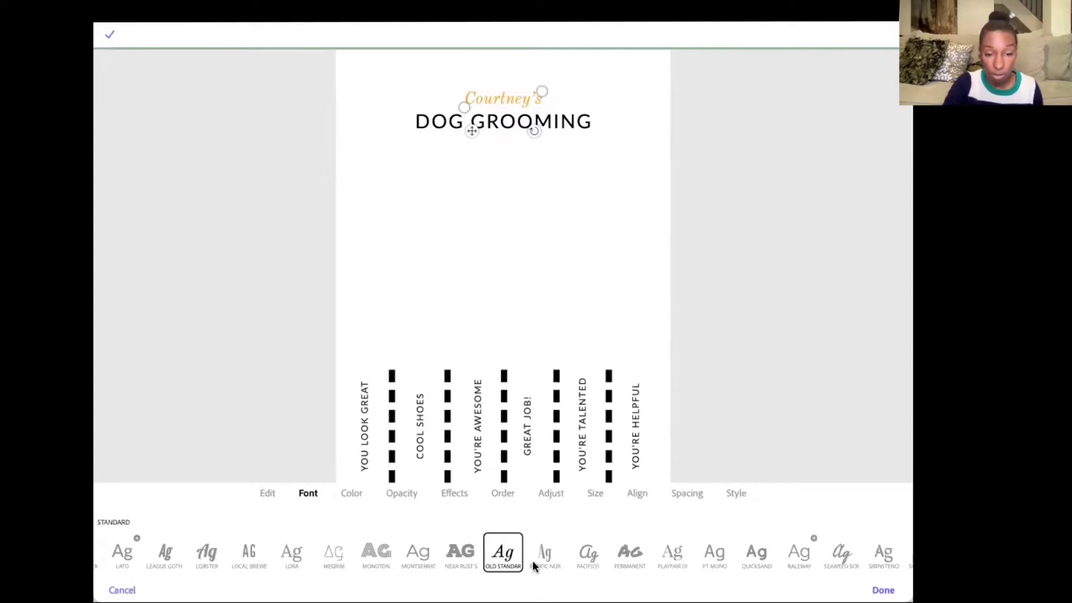
scroll(809, 552, right, 8)
click(852, 553)
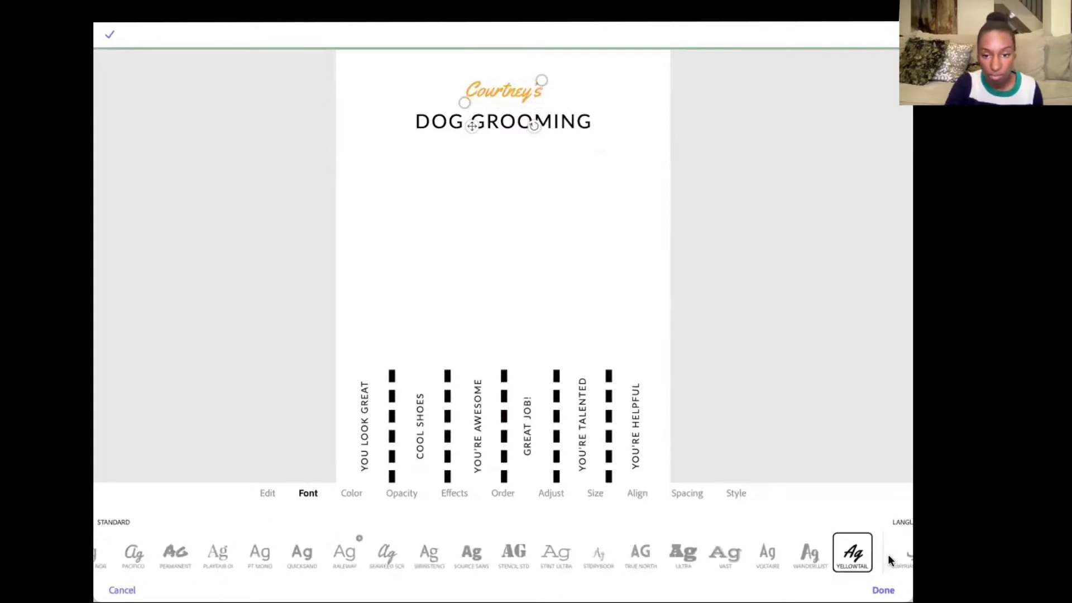
click(809, 551)
drag(541, 78, 617, 63)
drag(561, 87, 526, 89)
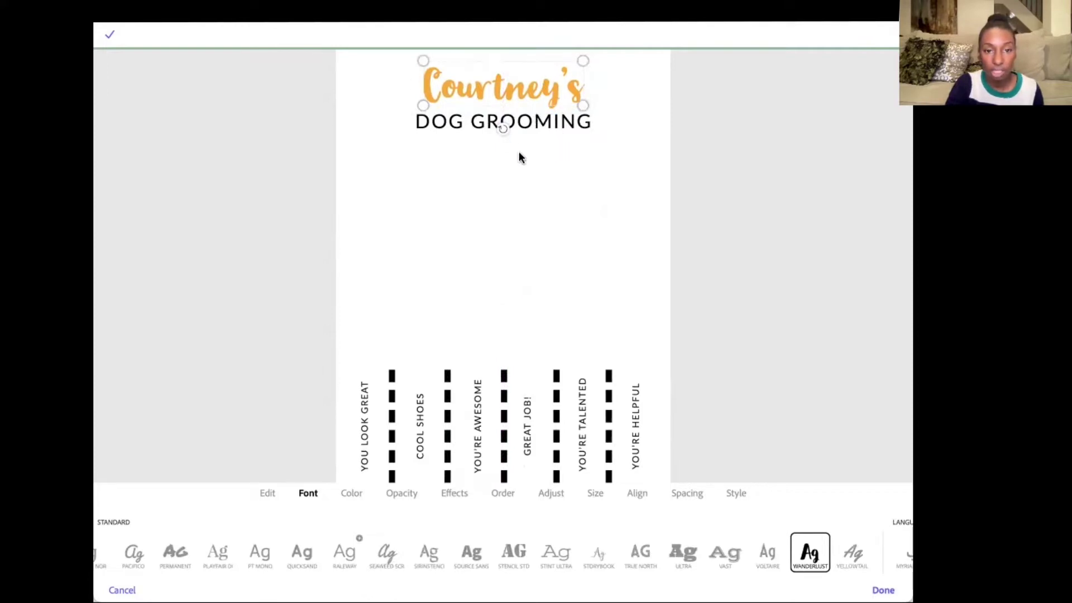
click(628, 106)
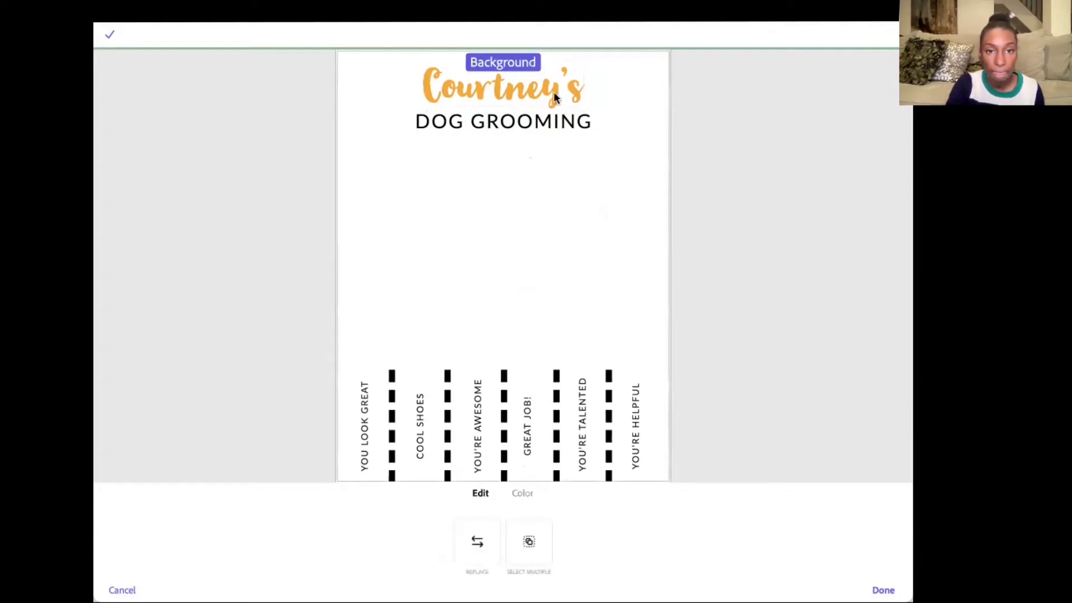
- Make DOG GROOMING Lato Bold, then select the YOU LOOK GREAT strip text for editing
click(506, 122)
click(338, 493)
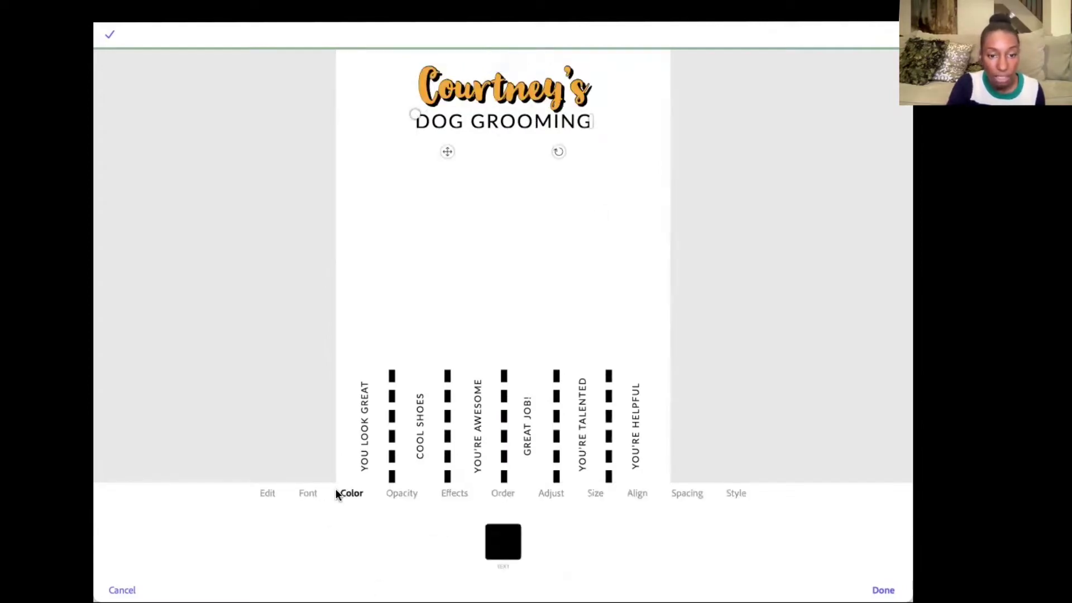
click(307, 495)
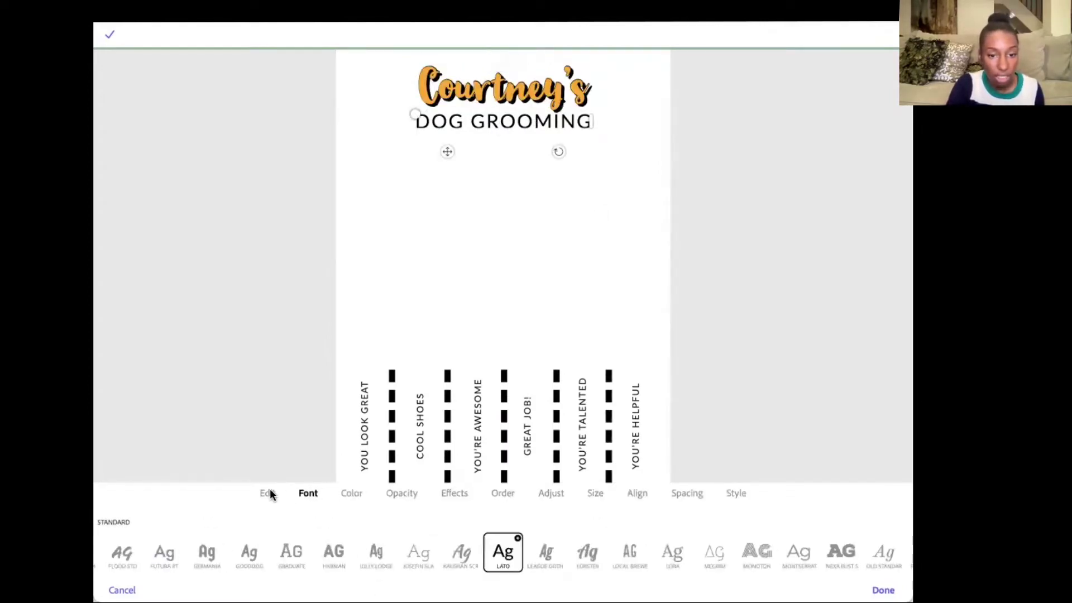
click(515, 536)
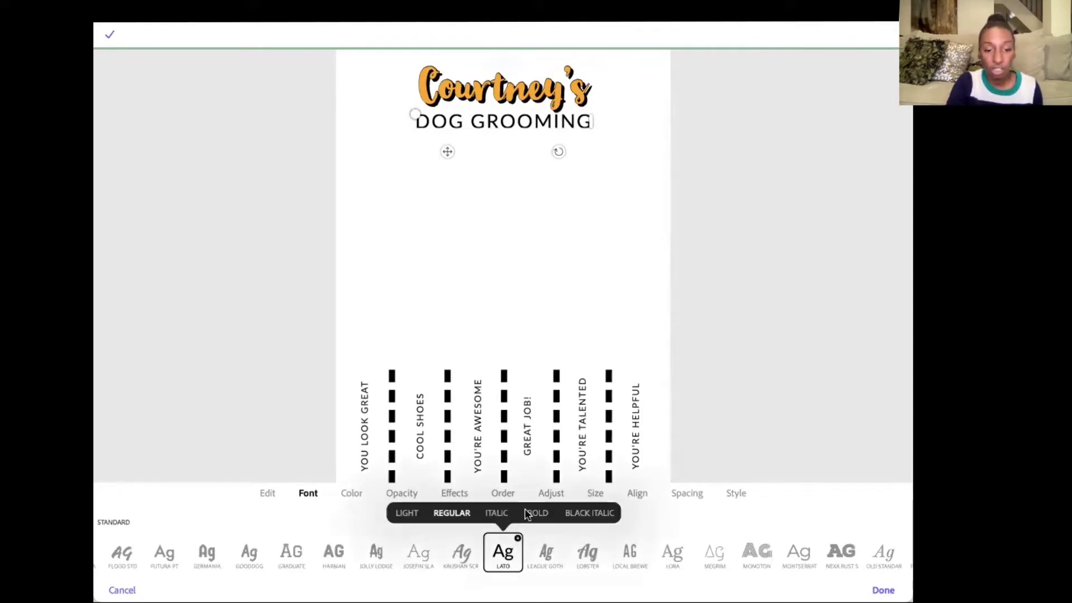
click(536, 513)
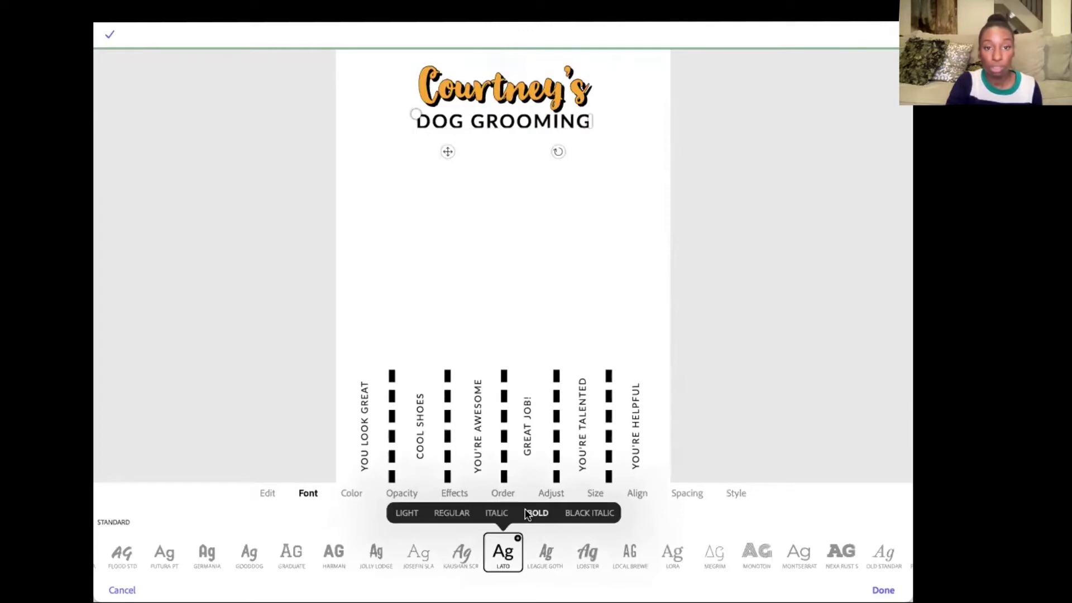
click(391, 446)
click(399, 534)
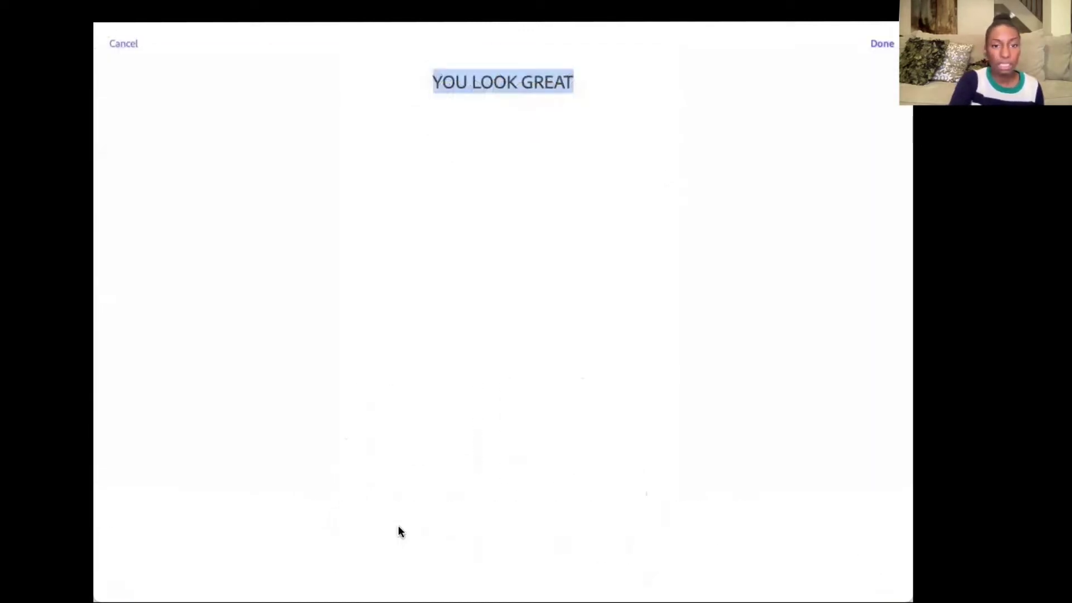
- Paste the business contact details into the first strip and apply Magic alignment
key(ctrl+v)
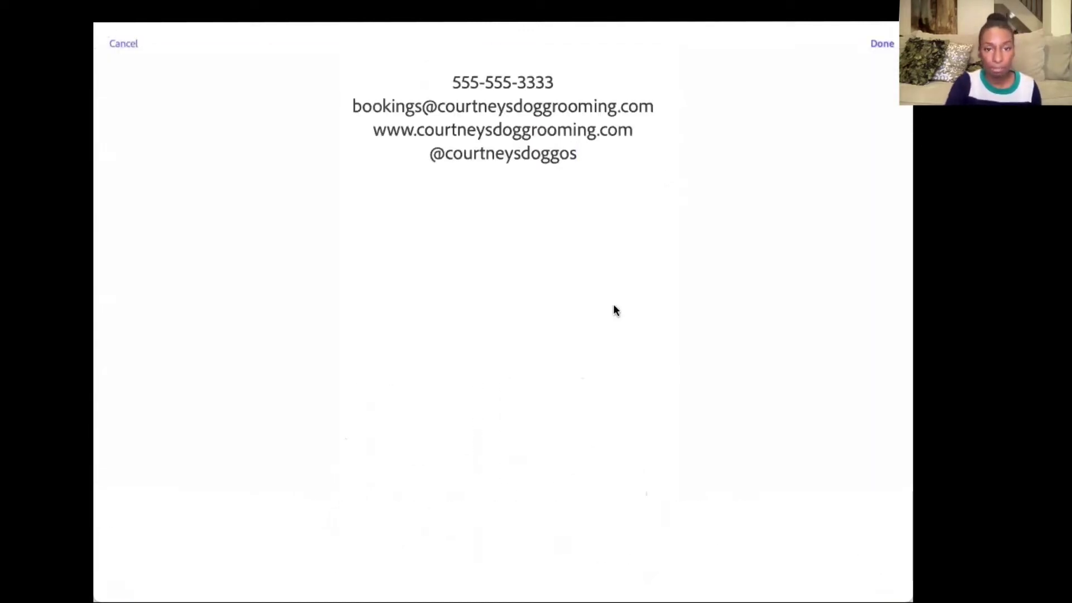
key(Escape)
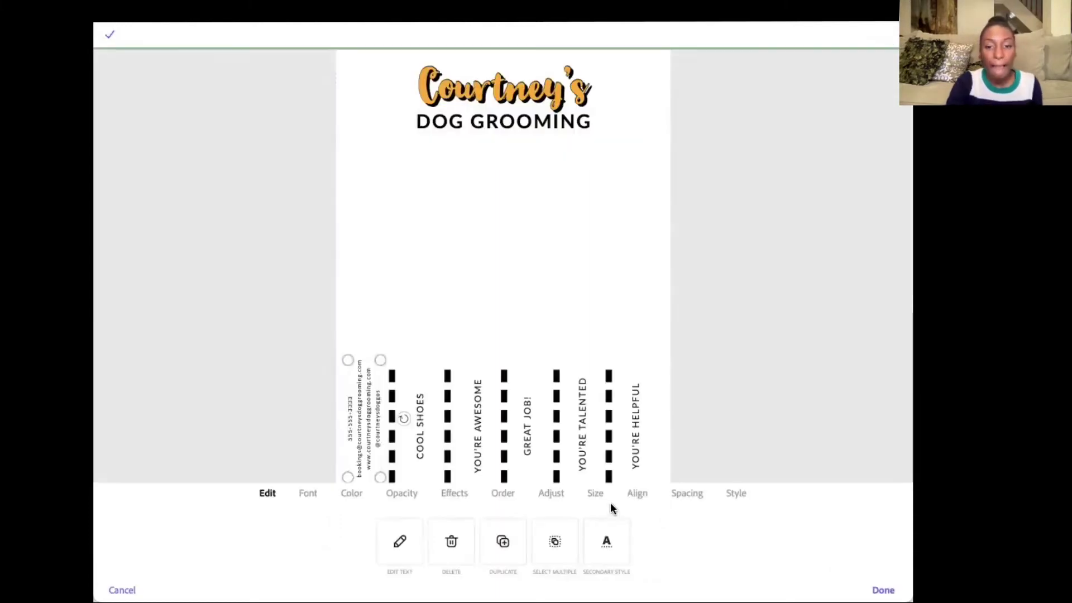
click(635, 494)
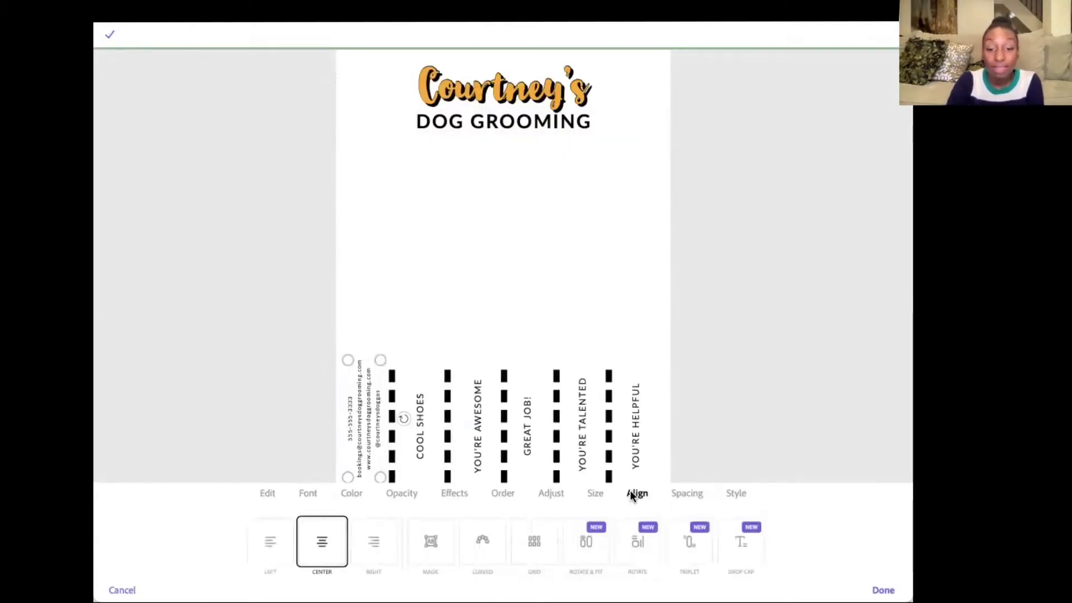
click(433, 538)
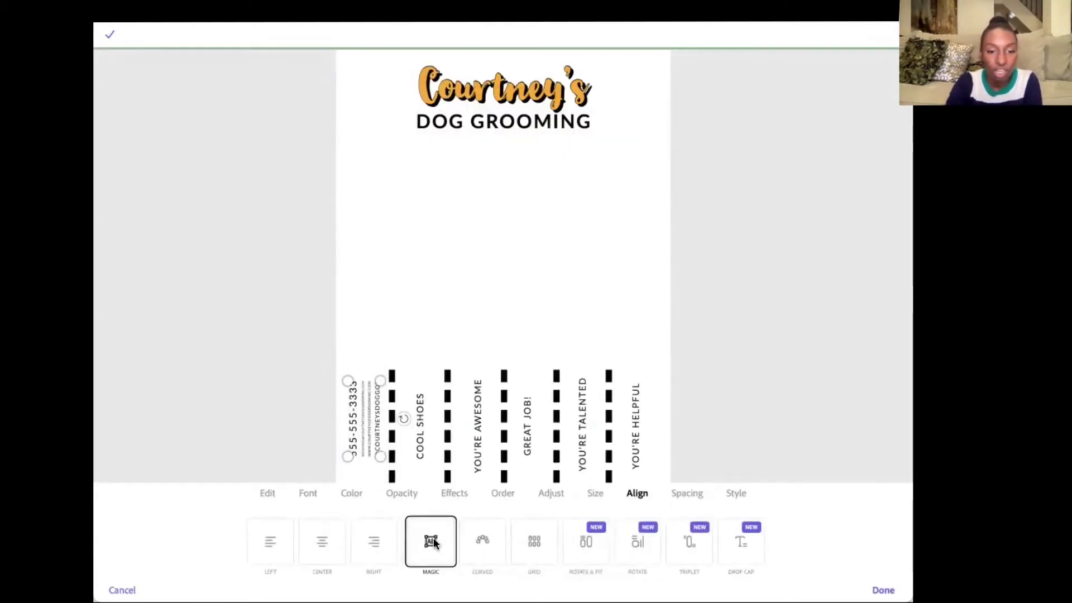
- Duplicate the contact text and place copies across the remaining tear-off strips
drag(375, 443, 425, 430)
click(412, 504)
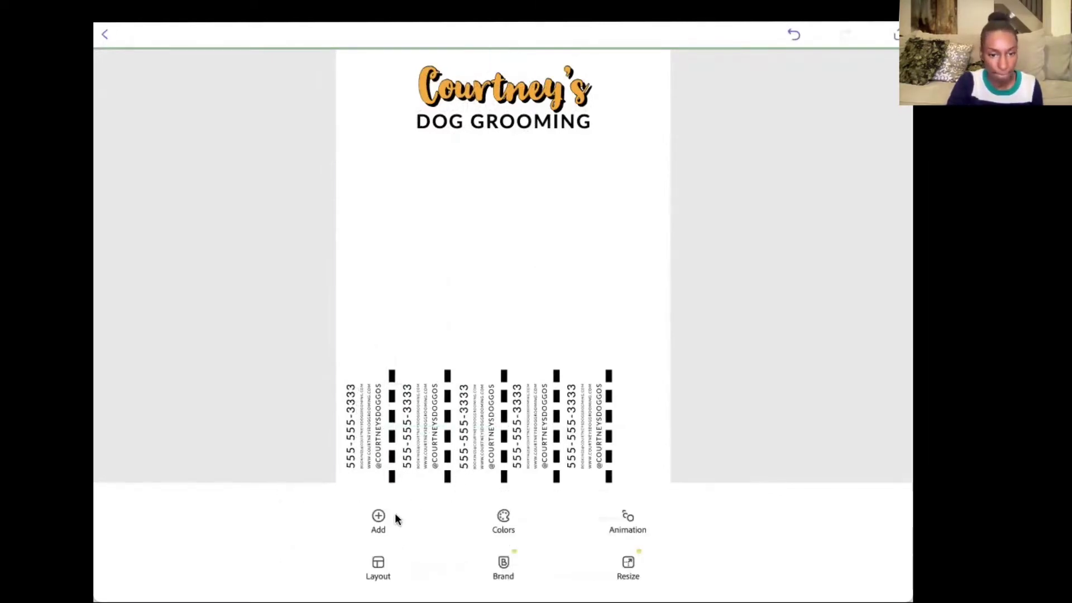
click(592, 441)
click(502, 541)
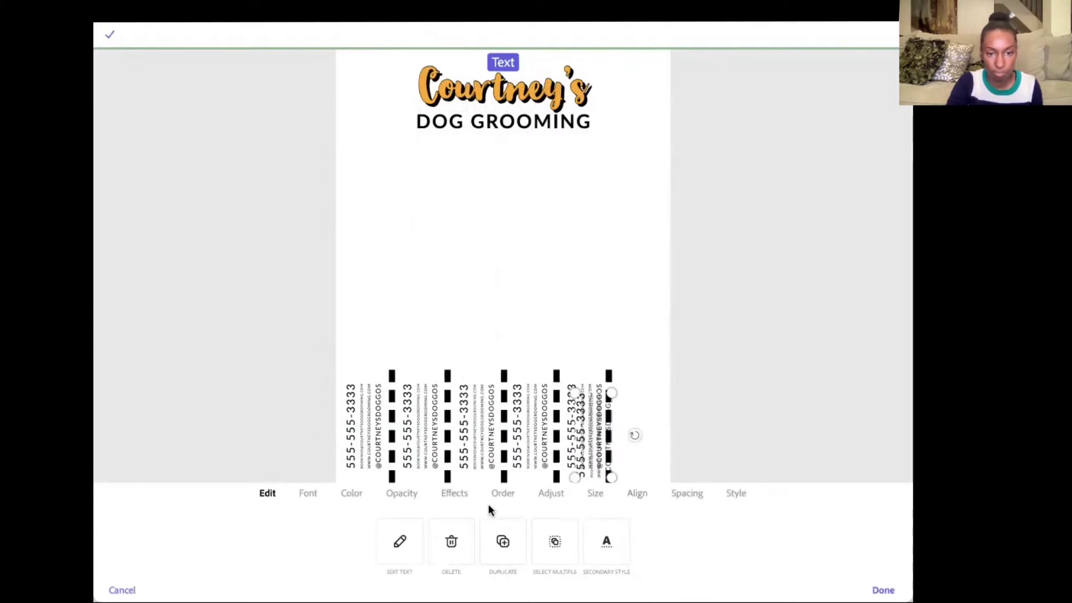
drag(580, 433, 639, 423)
click(555, 166)
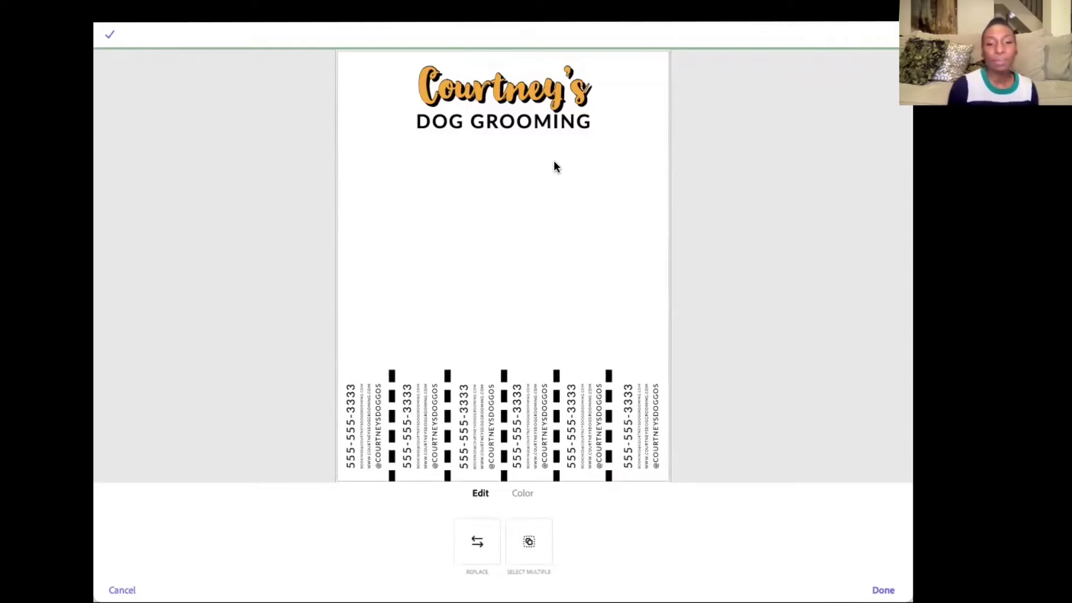
- Search Adobe Stock for 'WET DOG' and add the chosen photo to the flyer
click(816, 335)
click(378, 519)
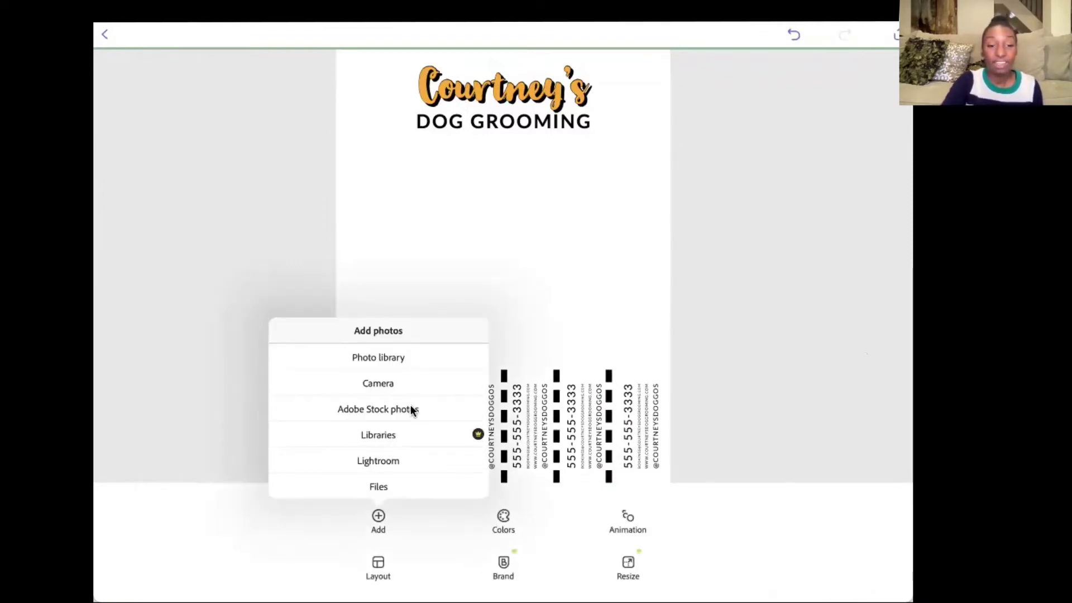
click(411, 408)
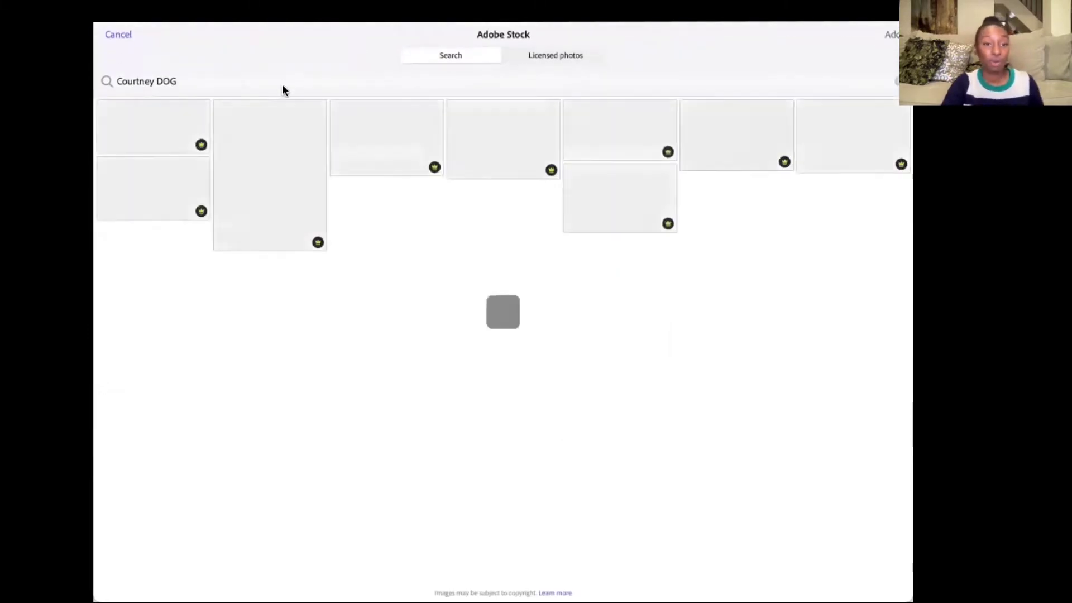
click(277, 83)
text(WET DOG)
click(856, 225)
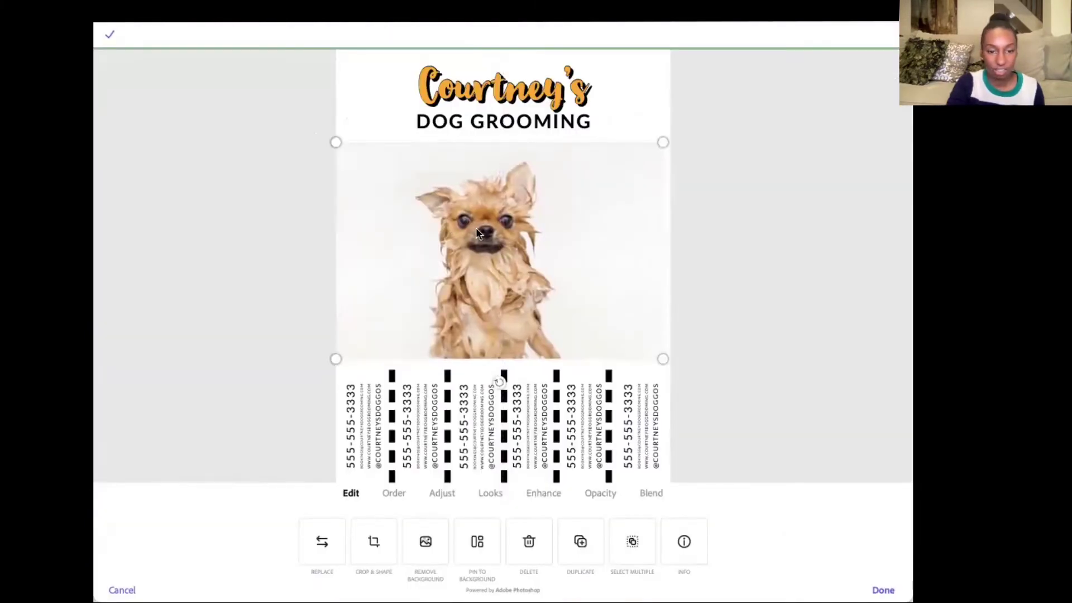
- Remove the dog photo's background and deselect it
click(428, 537)
click(425, 545)
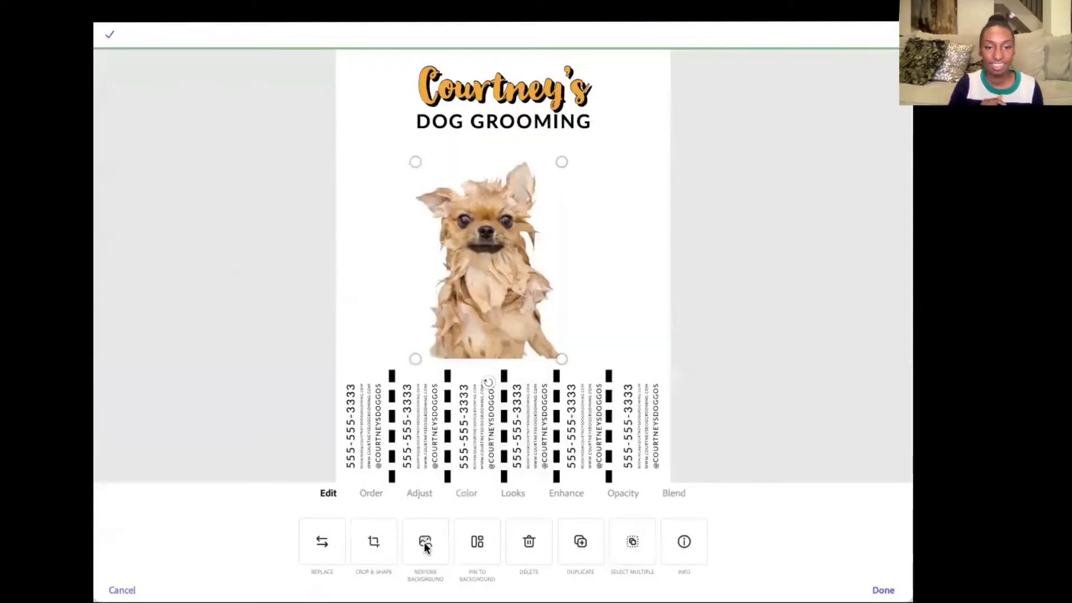
click(601, 216)
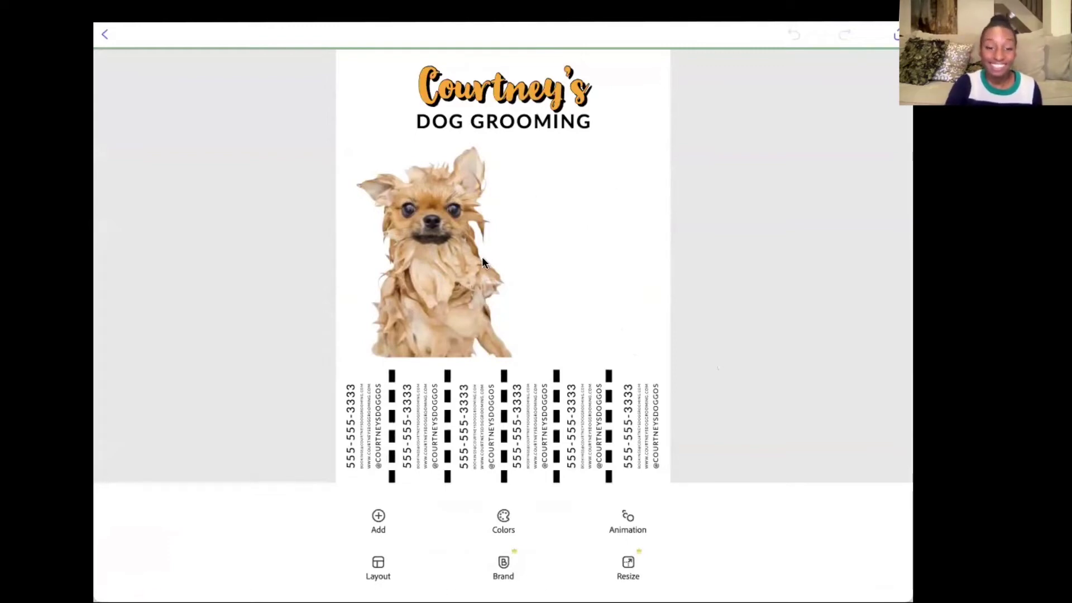
- Add a solid circle icon found by searching 'circle' and move it right of the dog
click(379, 521)
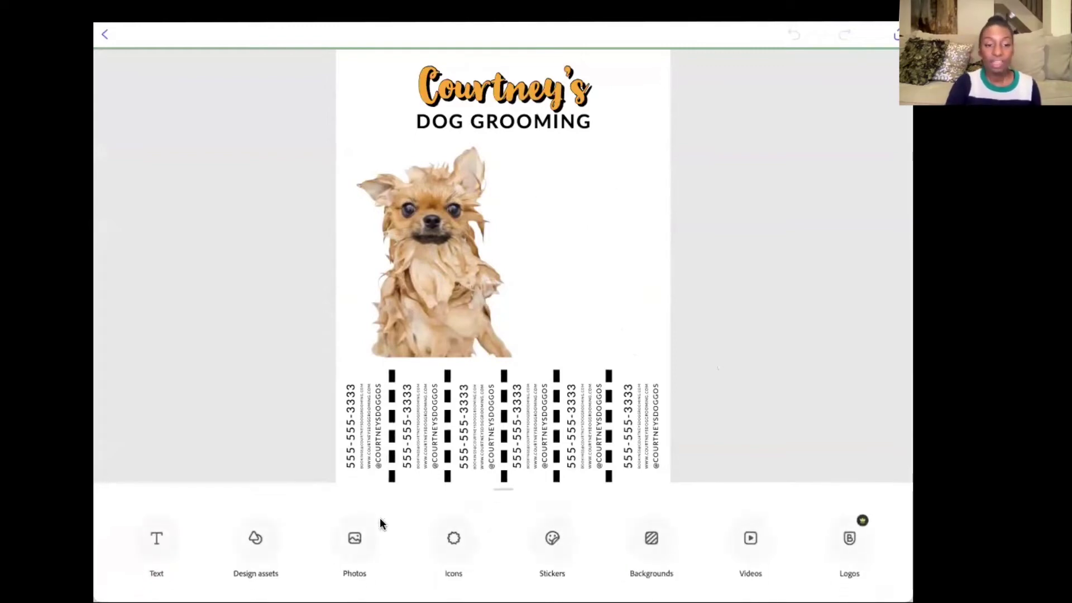
click(464, 533)
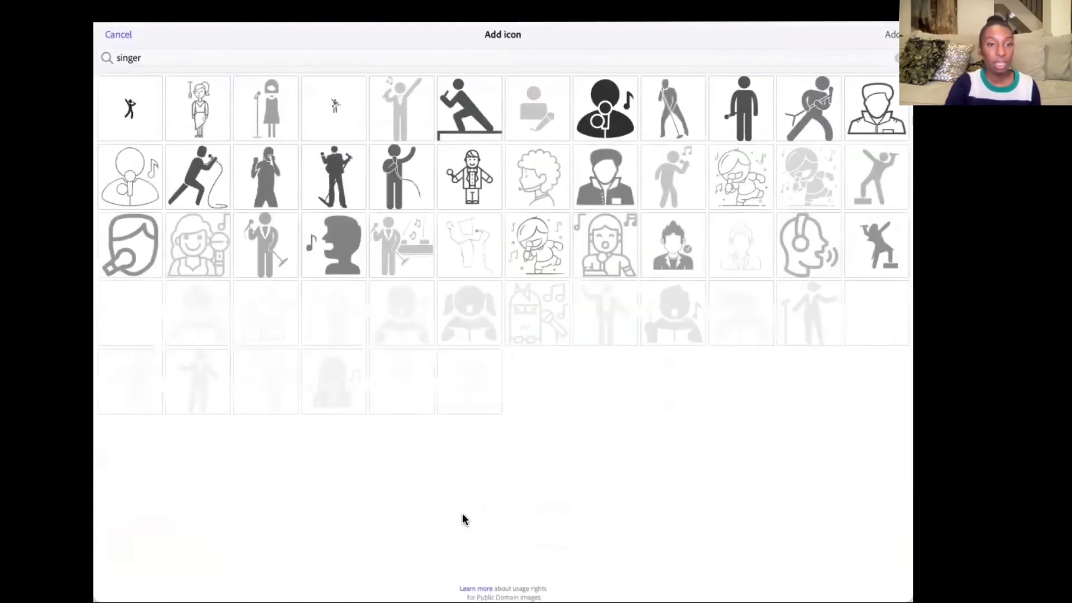
double_click(448, 52)
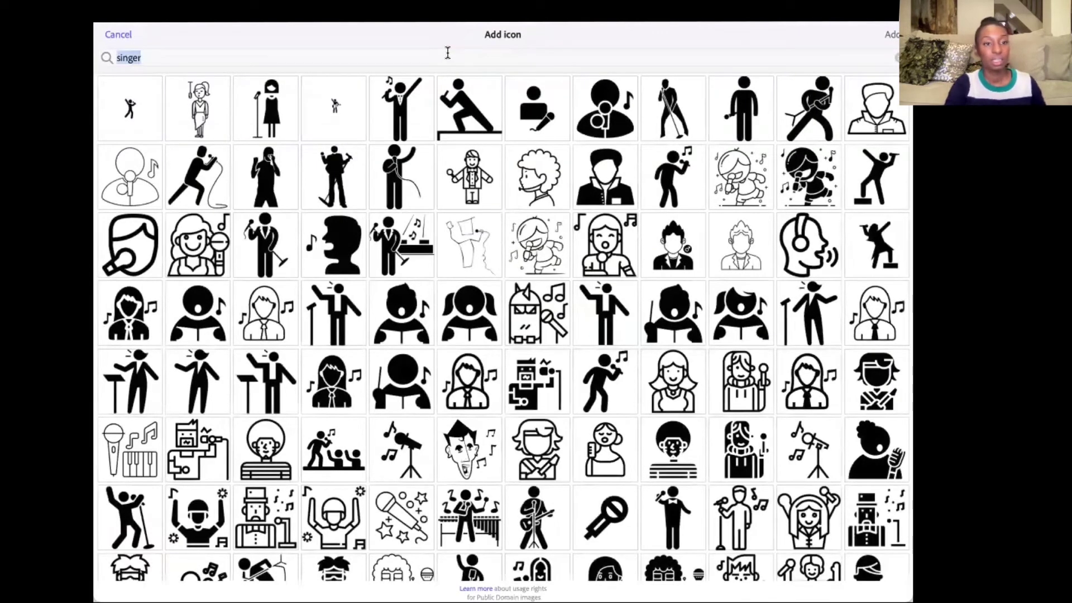
text(circle)
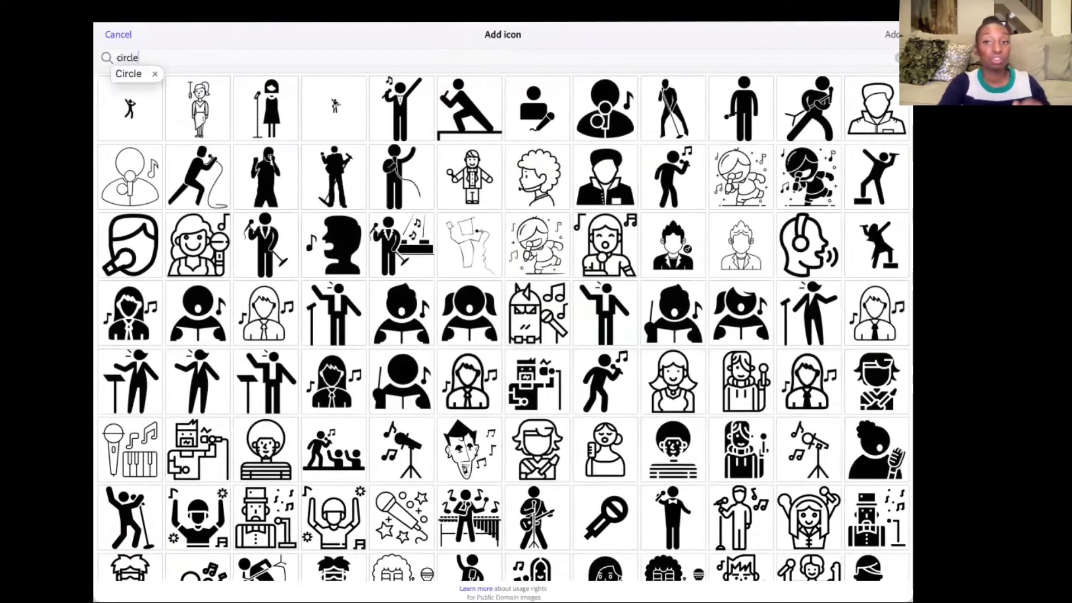
click(732, 116)
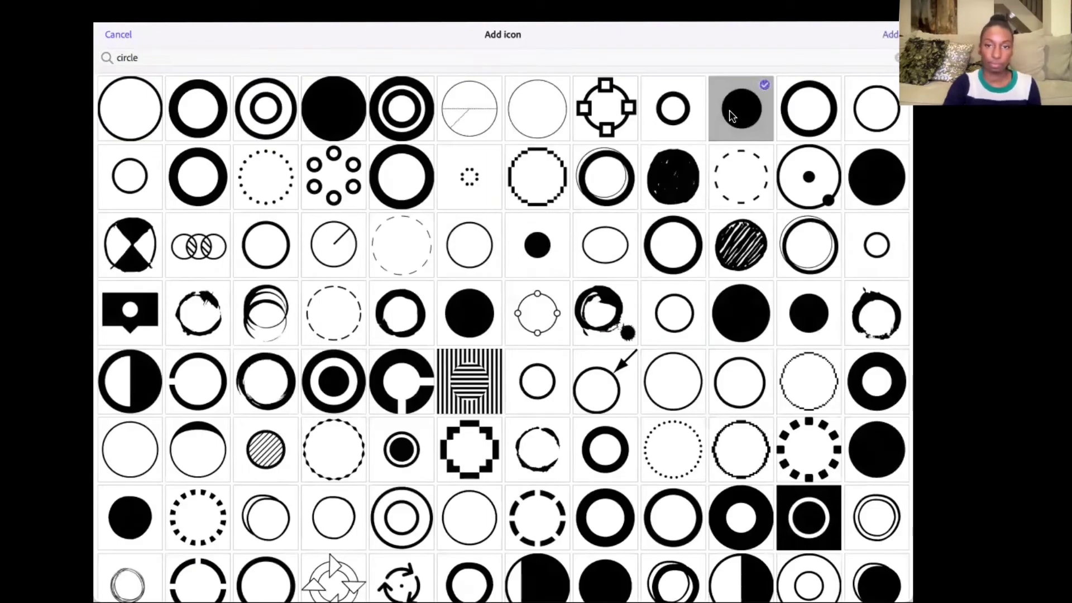
click(891, 34)
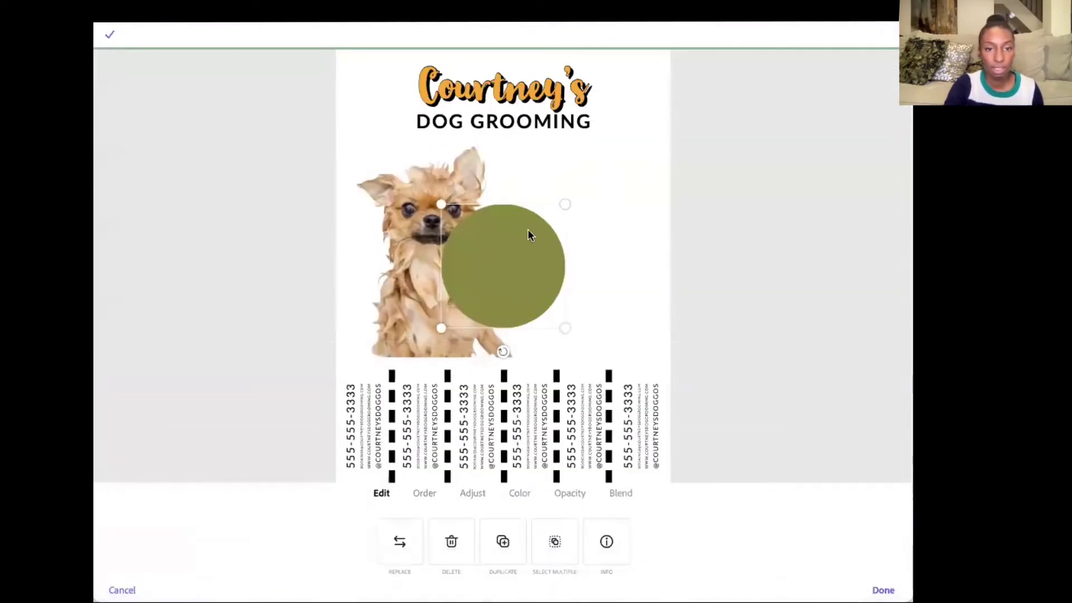
drag(479, 282, 586, 283)
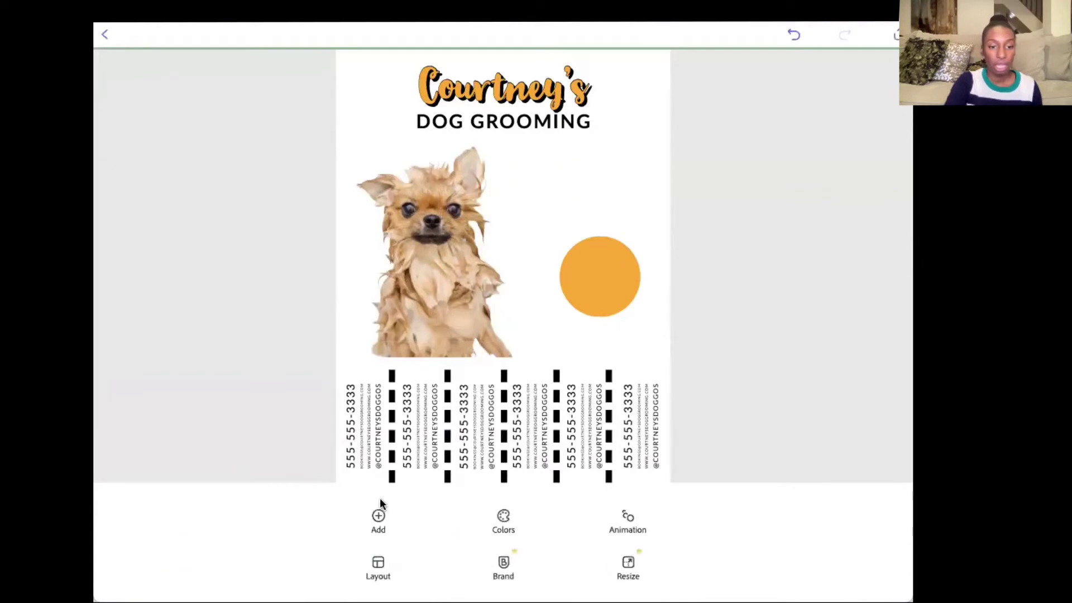
- Add a $30 text box and drag it onto the orange circle
click(378, 516)
click(157, 535)
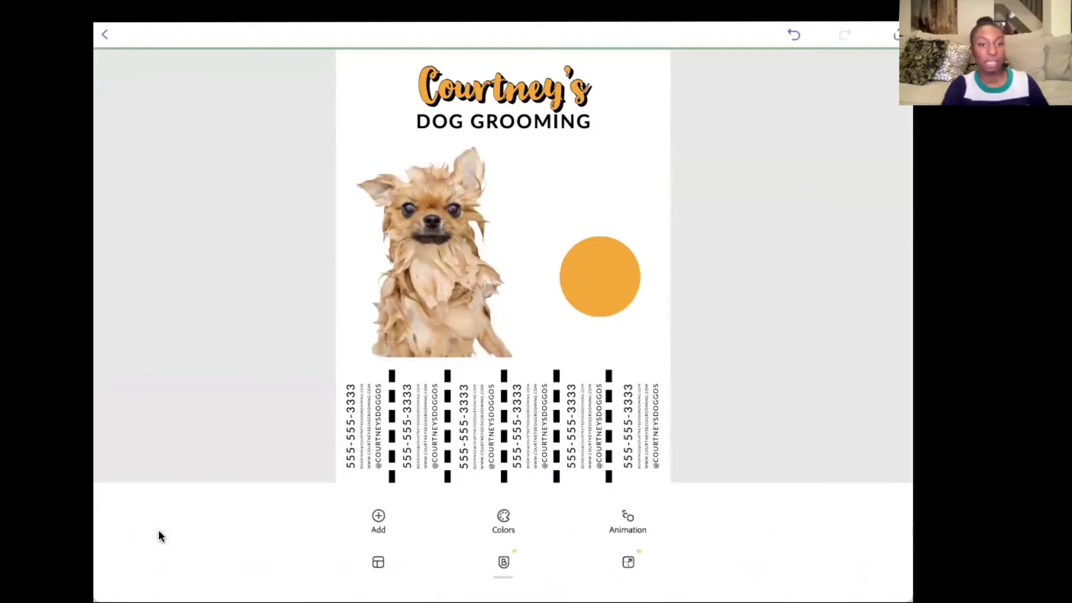
drag(476, 333, 611, 279)
- Add 'Starting at' text, curve it around the $30 circle, and give it a black outline
click(175, 535)
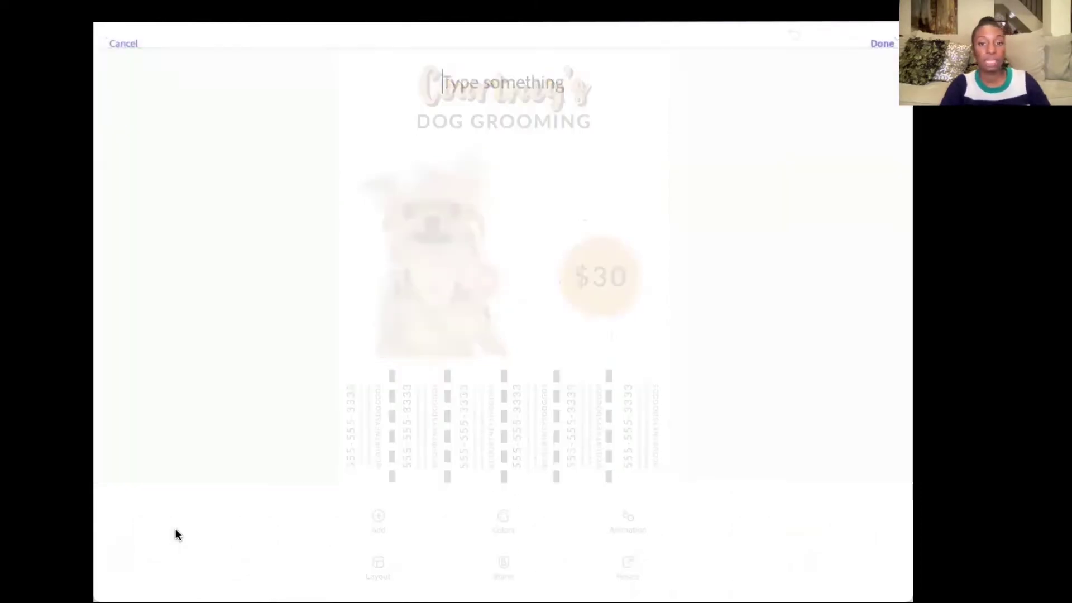
text(Starting at)
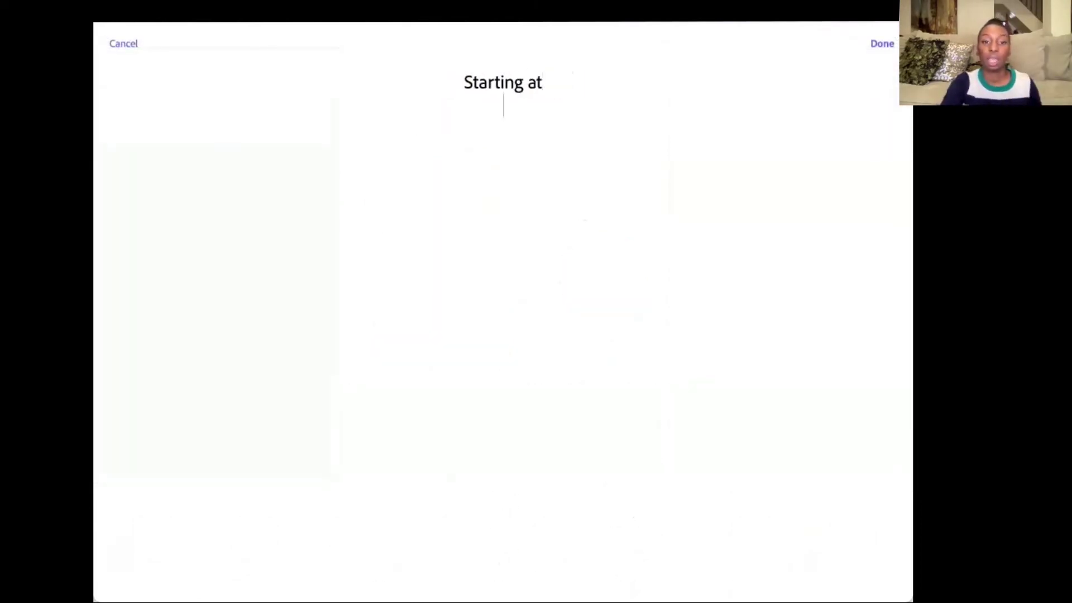
key(Return)
click(534, 542)
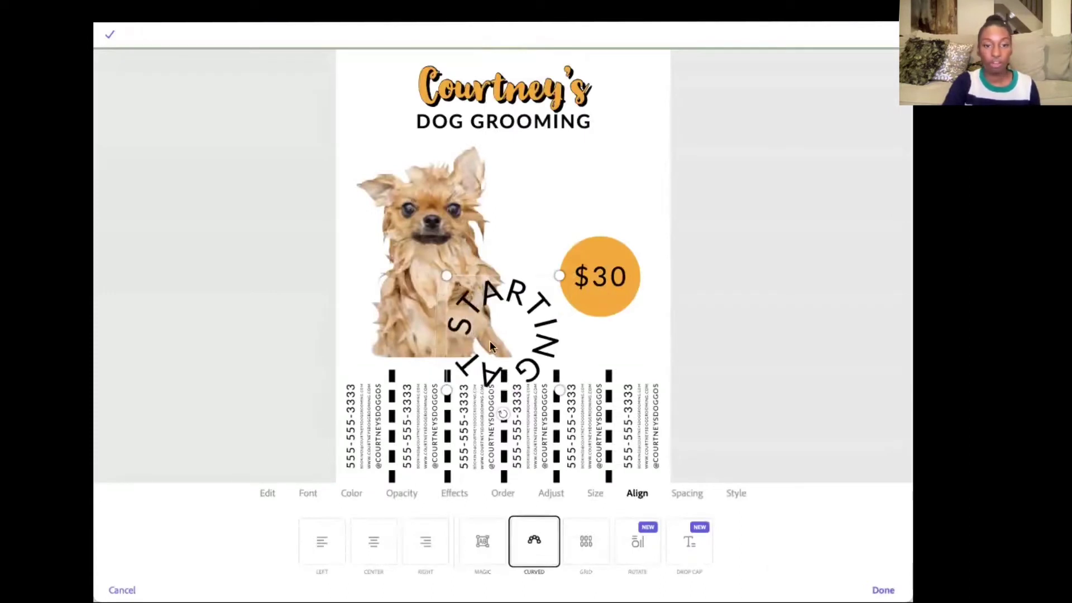
drag(536, 350, 642, 249)
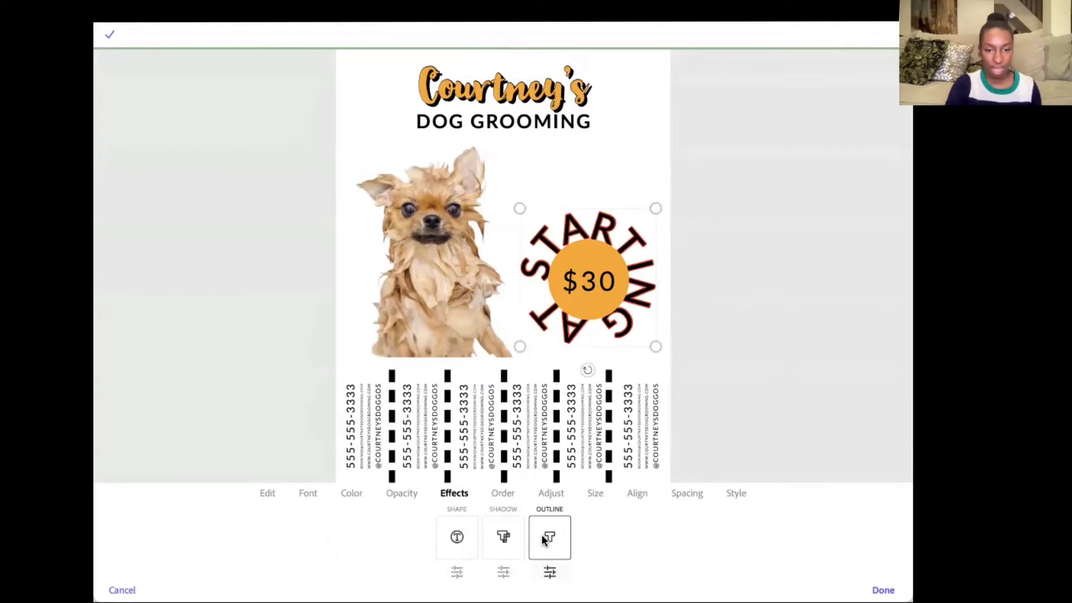
click(544, 539)
click(815, 457)
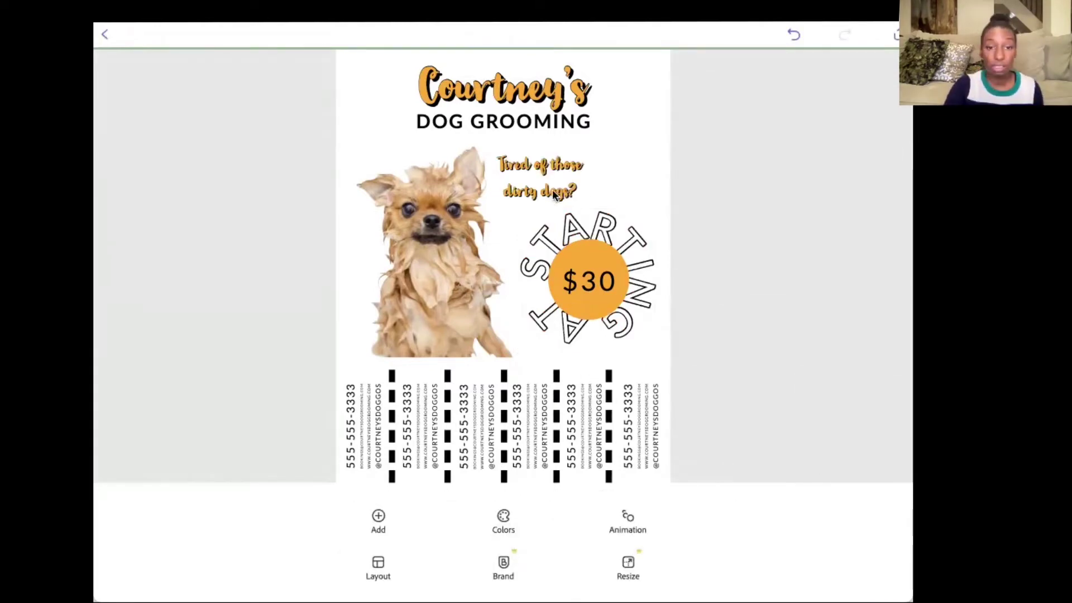
click(379, 515)
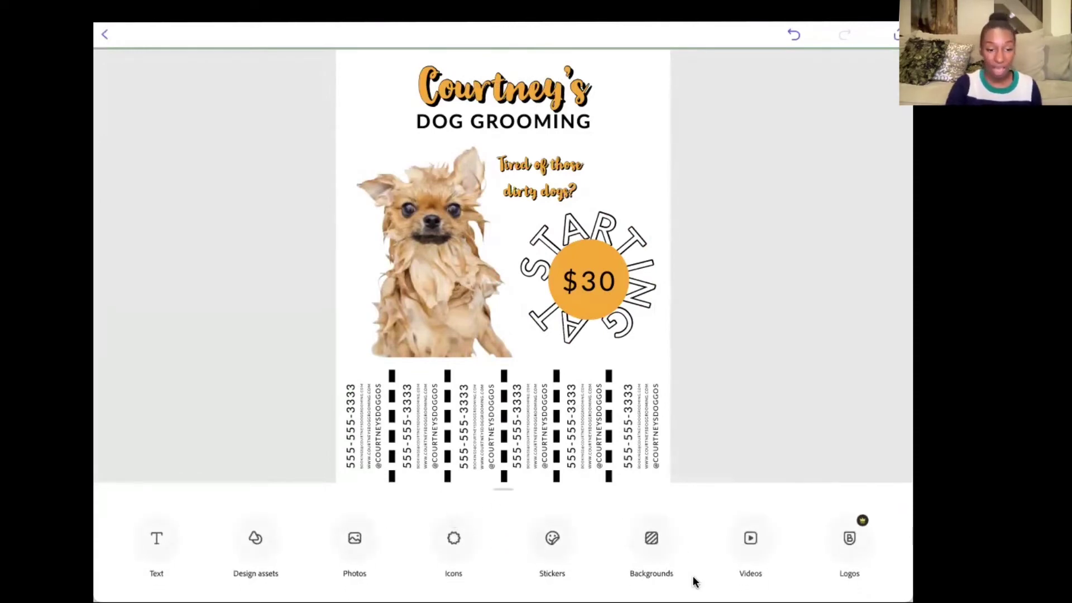
- Add a 'Paw print' icon, enlarge it, colour it dark and move it over the title
click(452, 529)
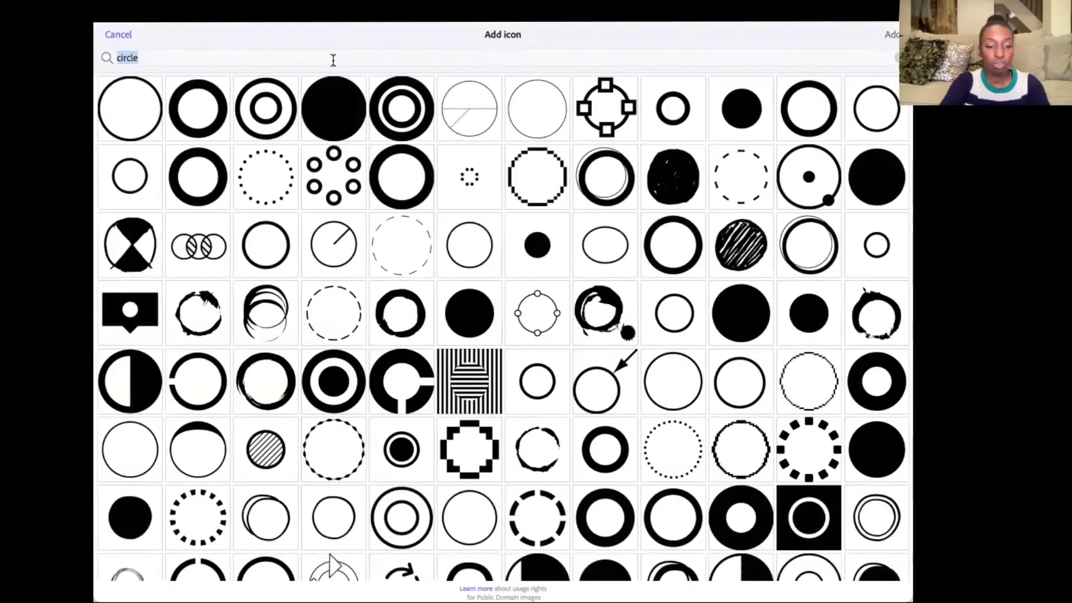
text(Paw pr)
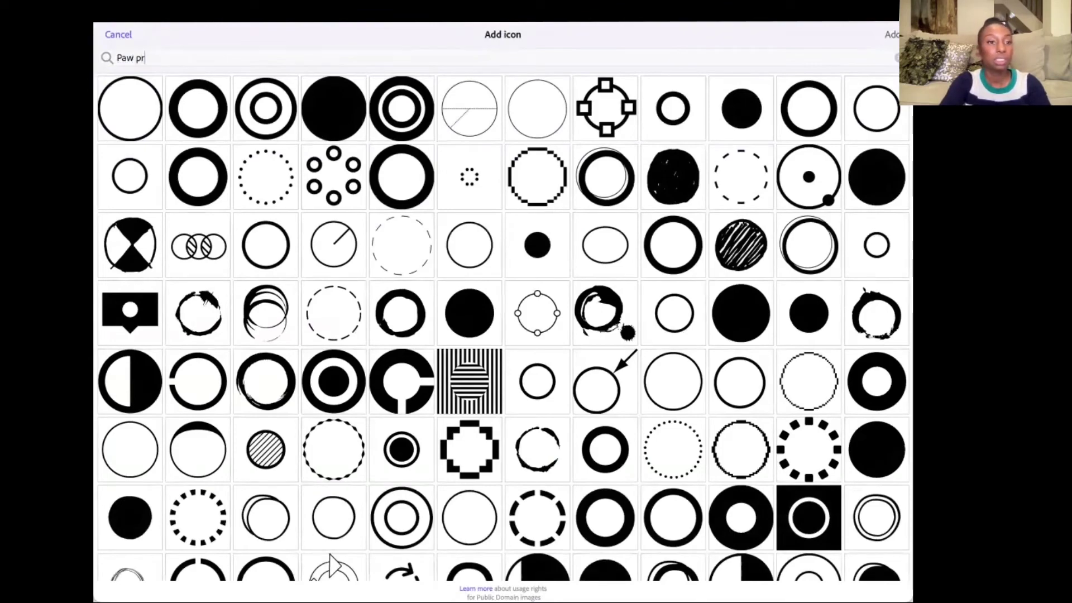
text(int)
key(Return)
click(877, 177)
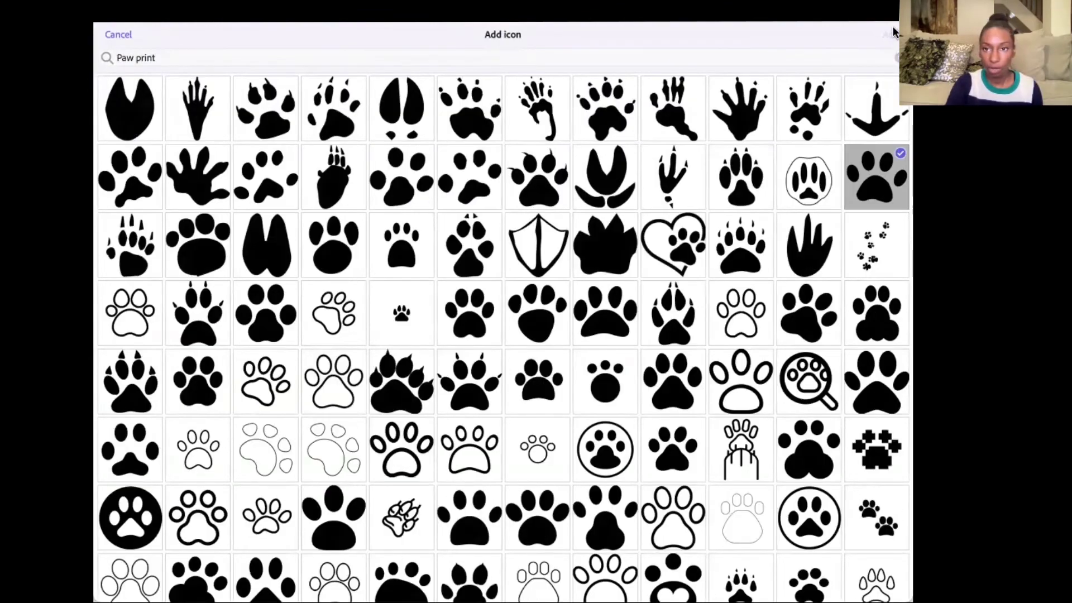
click(893, 29)
drag(520, 212, 556, 178)
click(687, 558)
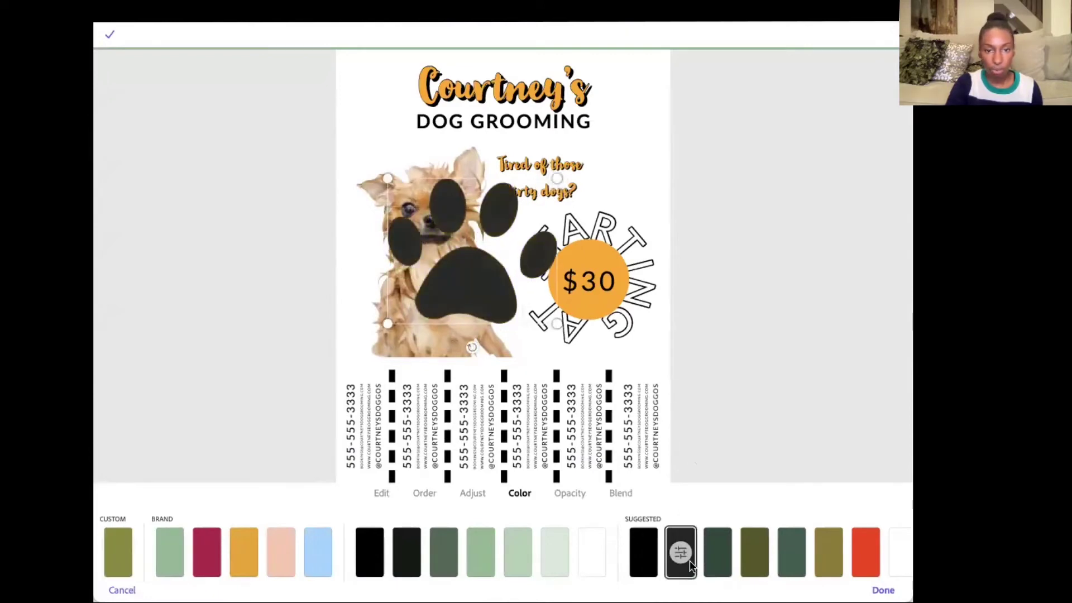
drag(486, 232, 522, 180)
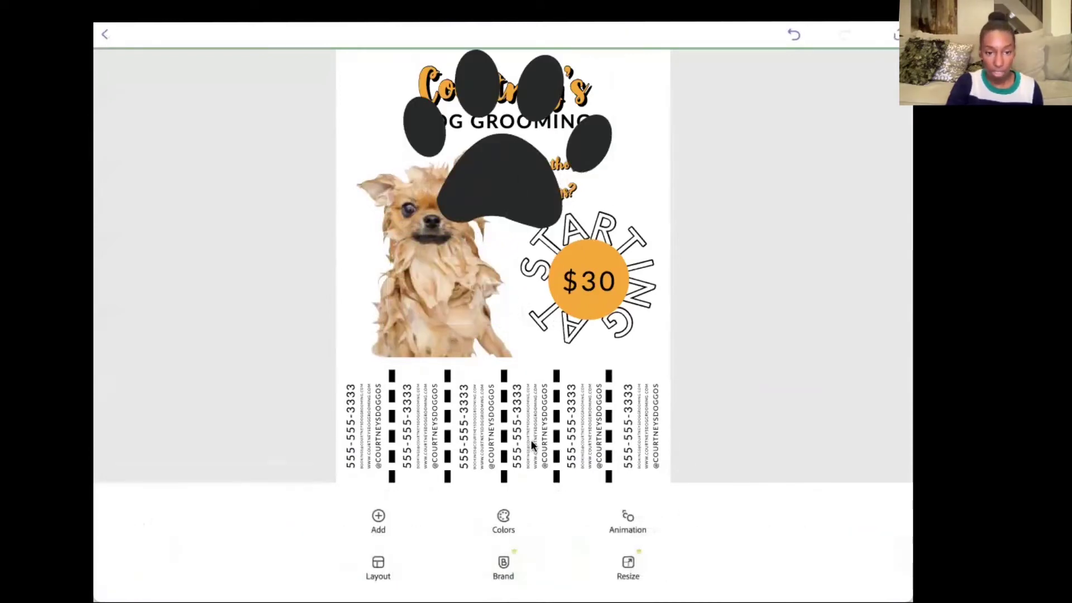
- Send the paw print behind everything and fade its opacity
click(553, 193)
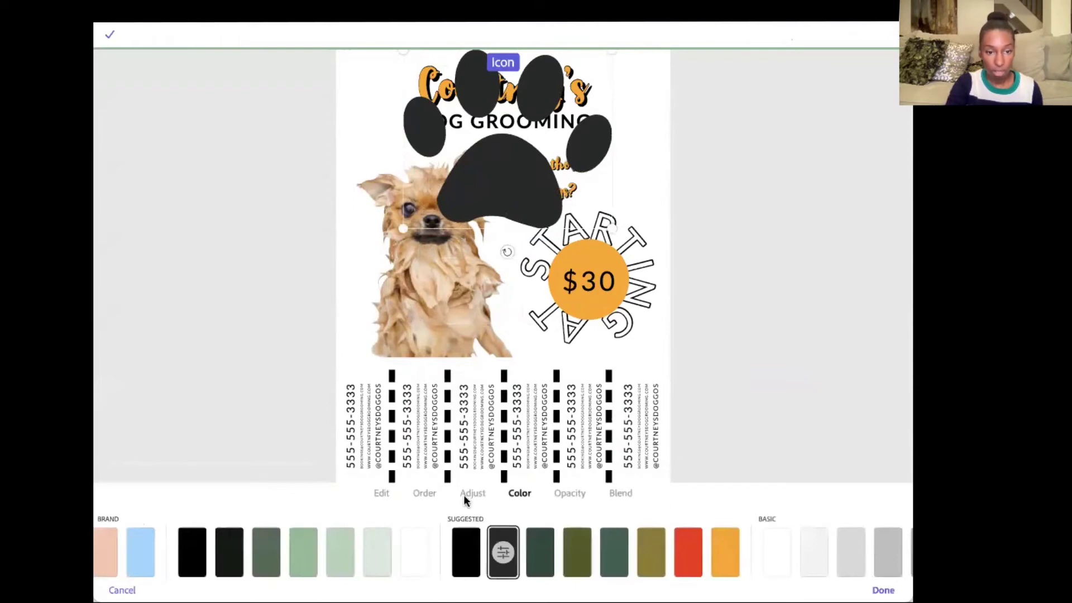
click(424, 494)
drag(650, 542, 319, 542)
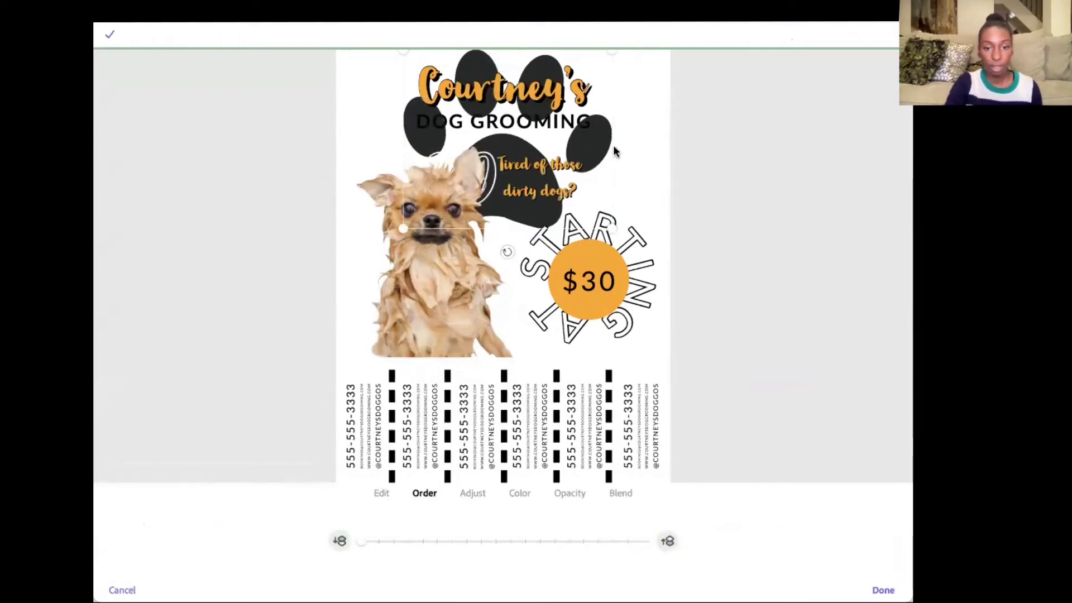
click(575, 492)
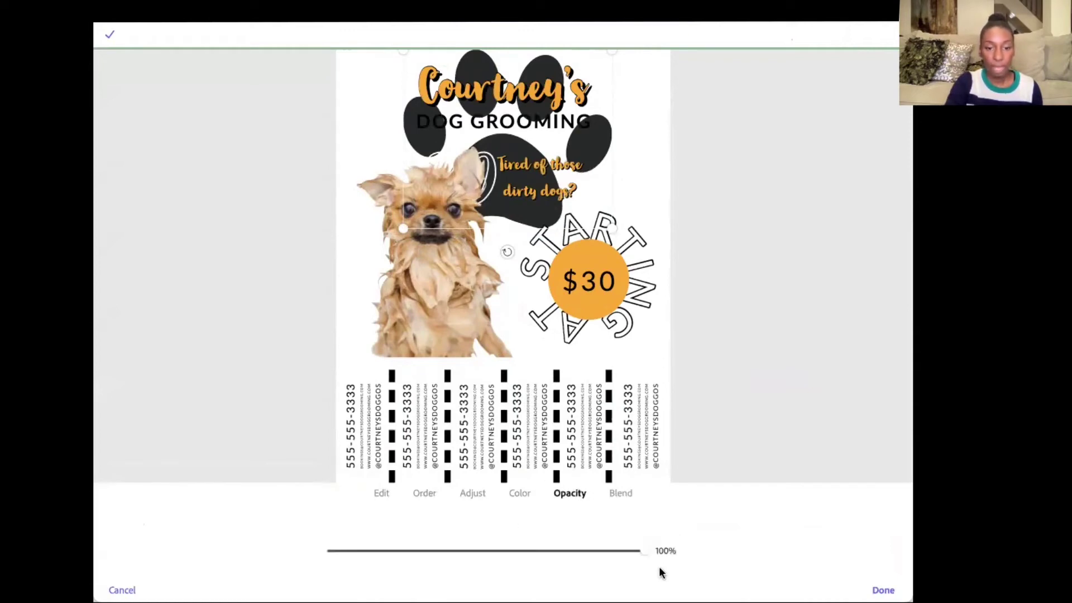
drag(646, 552, 469, 546)
click(684, 162)
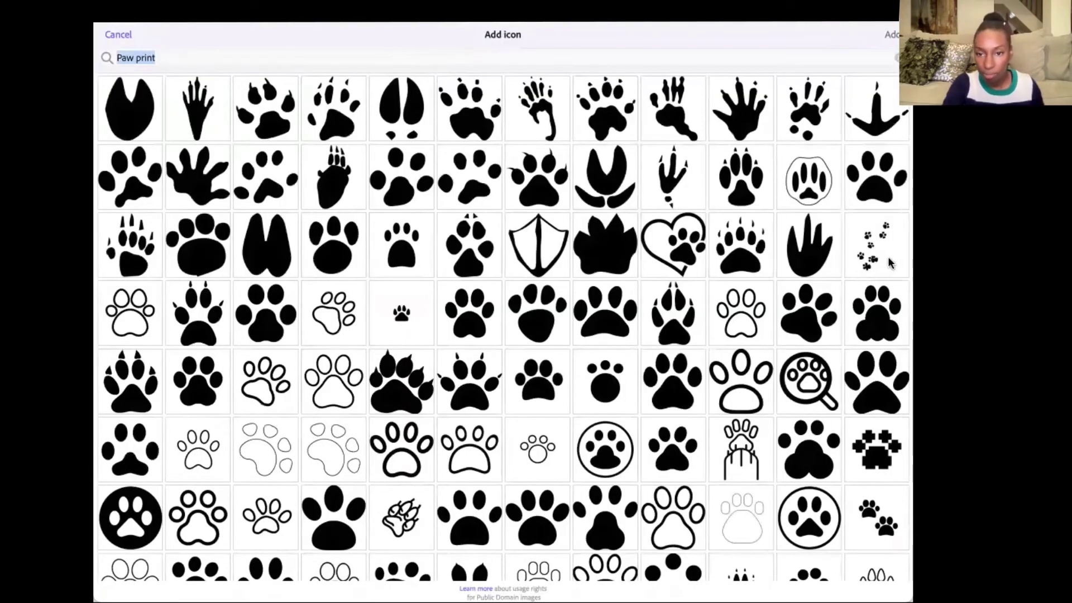
- Add another small grey paw-print trail icon beside the tagline on the flyer's right side
click(886, 256)
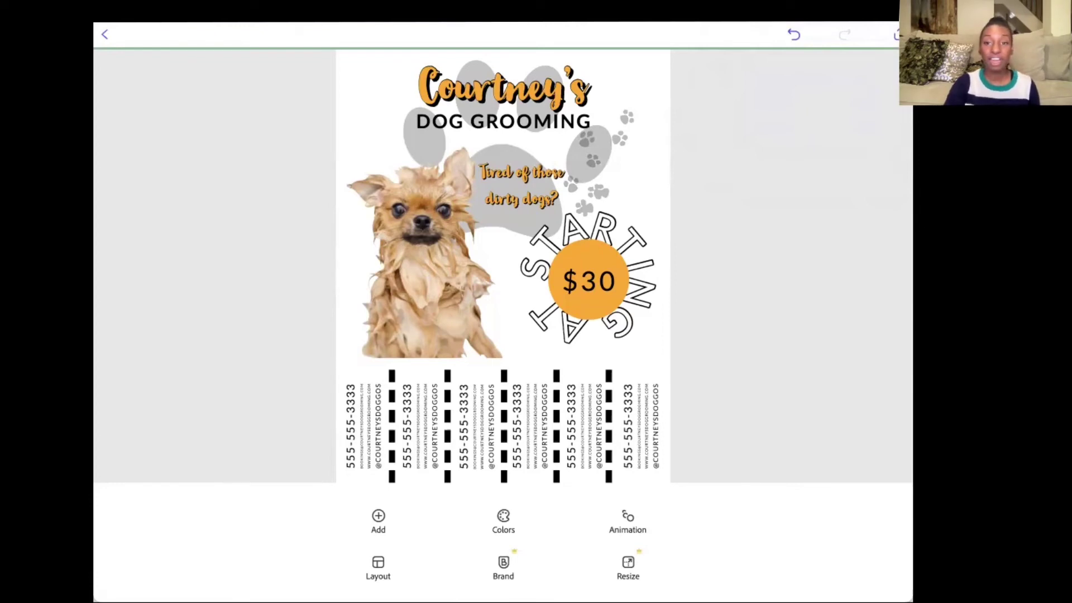
click(896, 34)
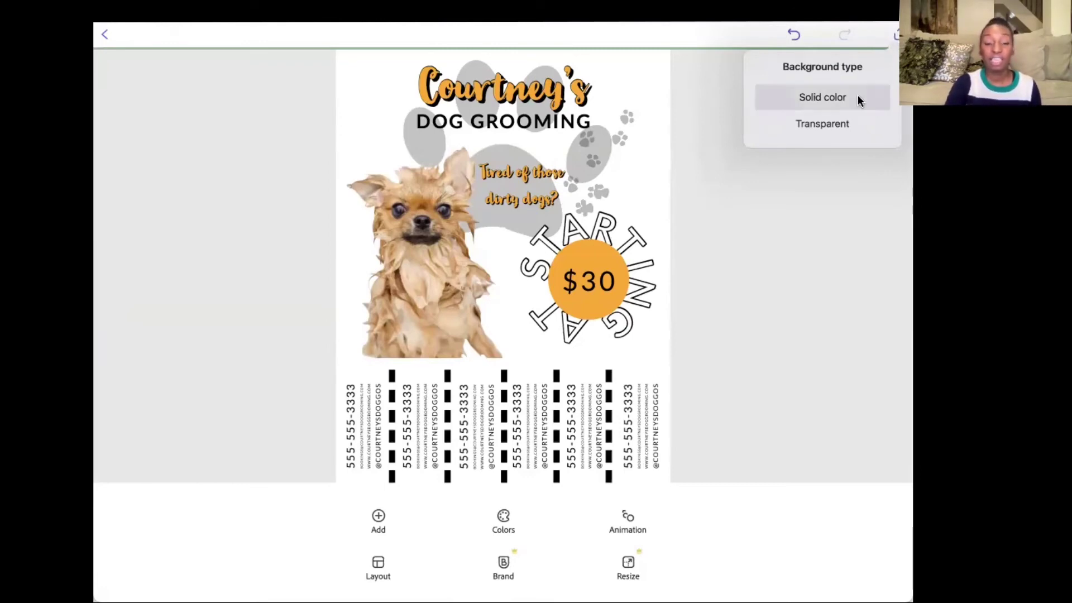
- Keep a solid colour background instead of transparent, and show the Save image and social share panel
click(841, 124)
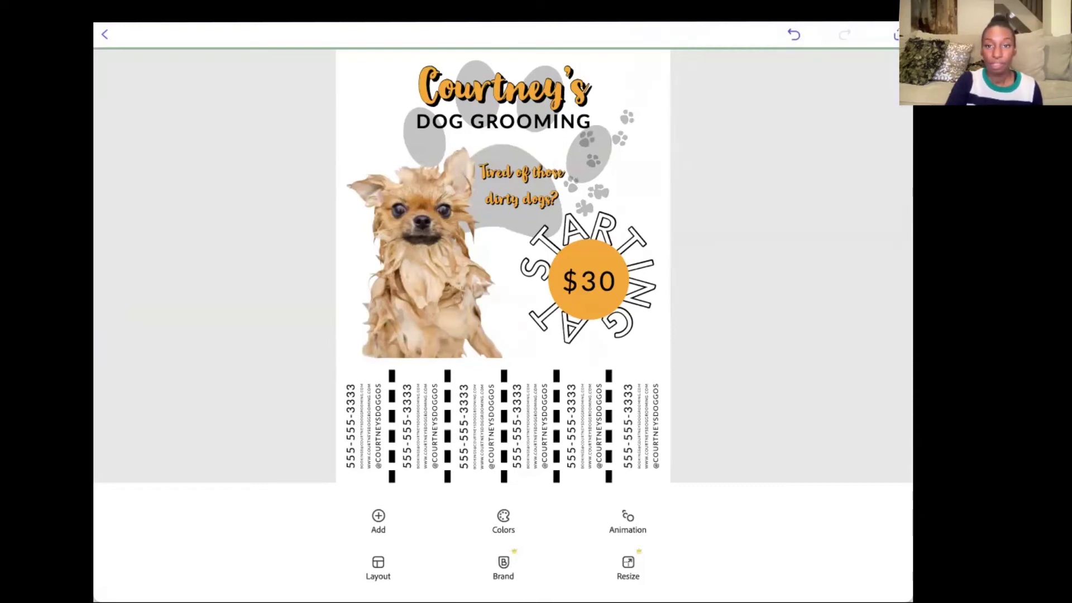
click(896, 35)
click(827, 98)
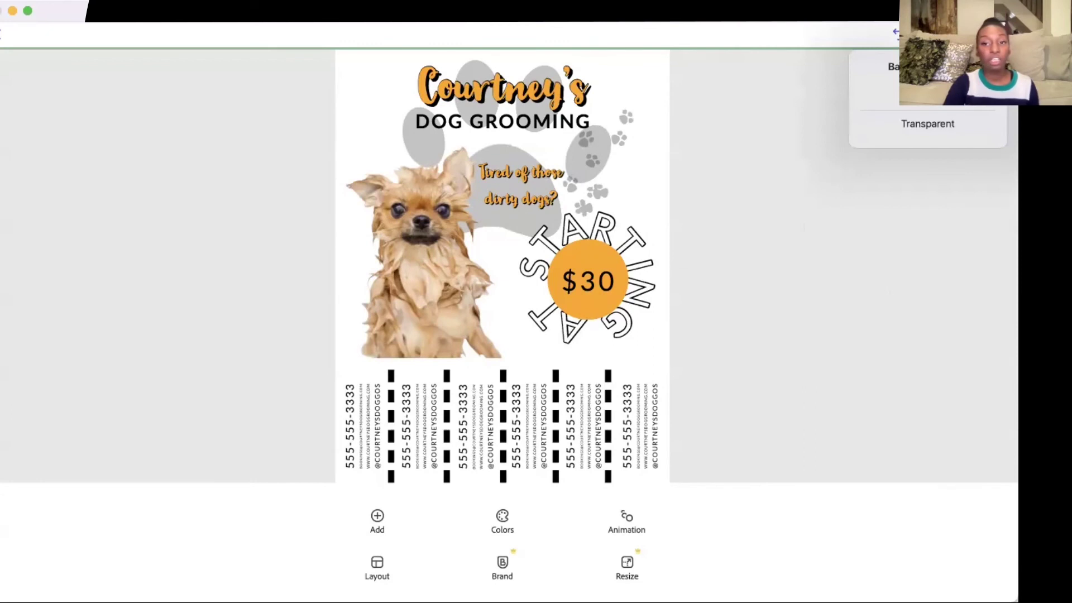
click(890, 92)
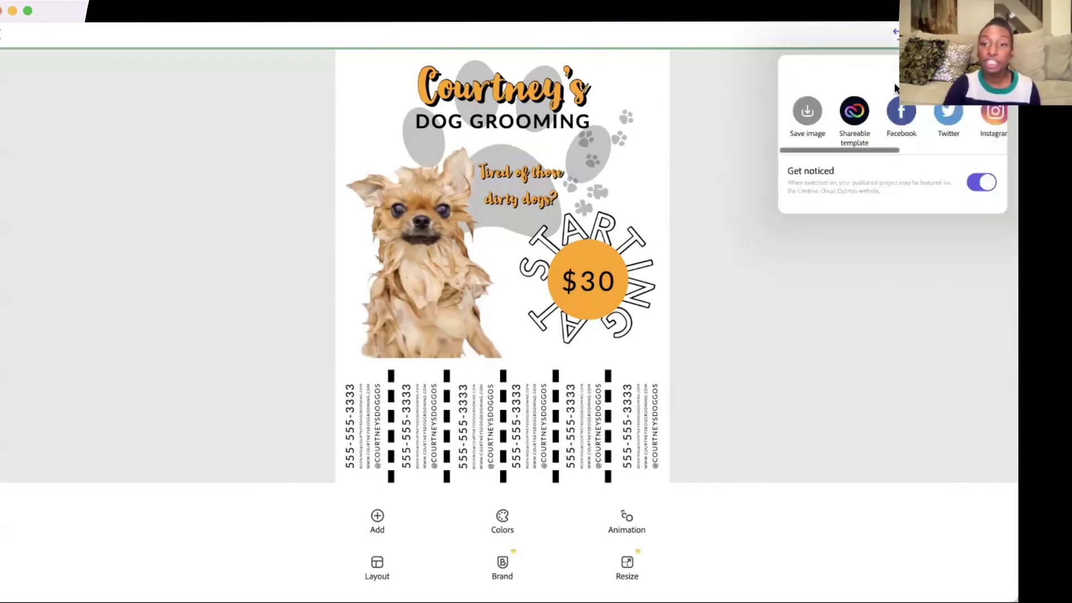